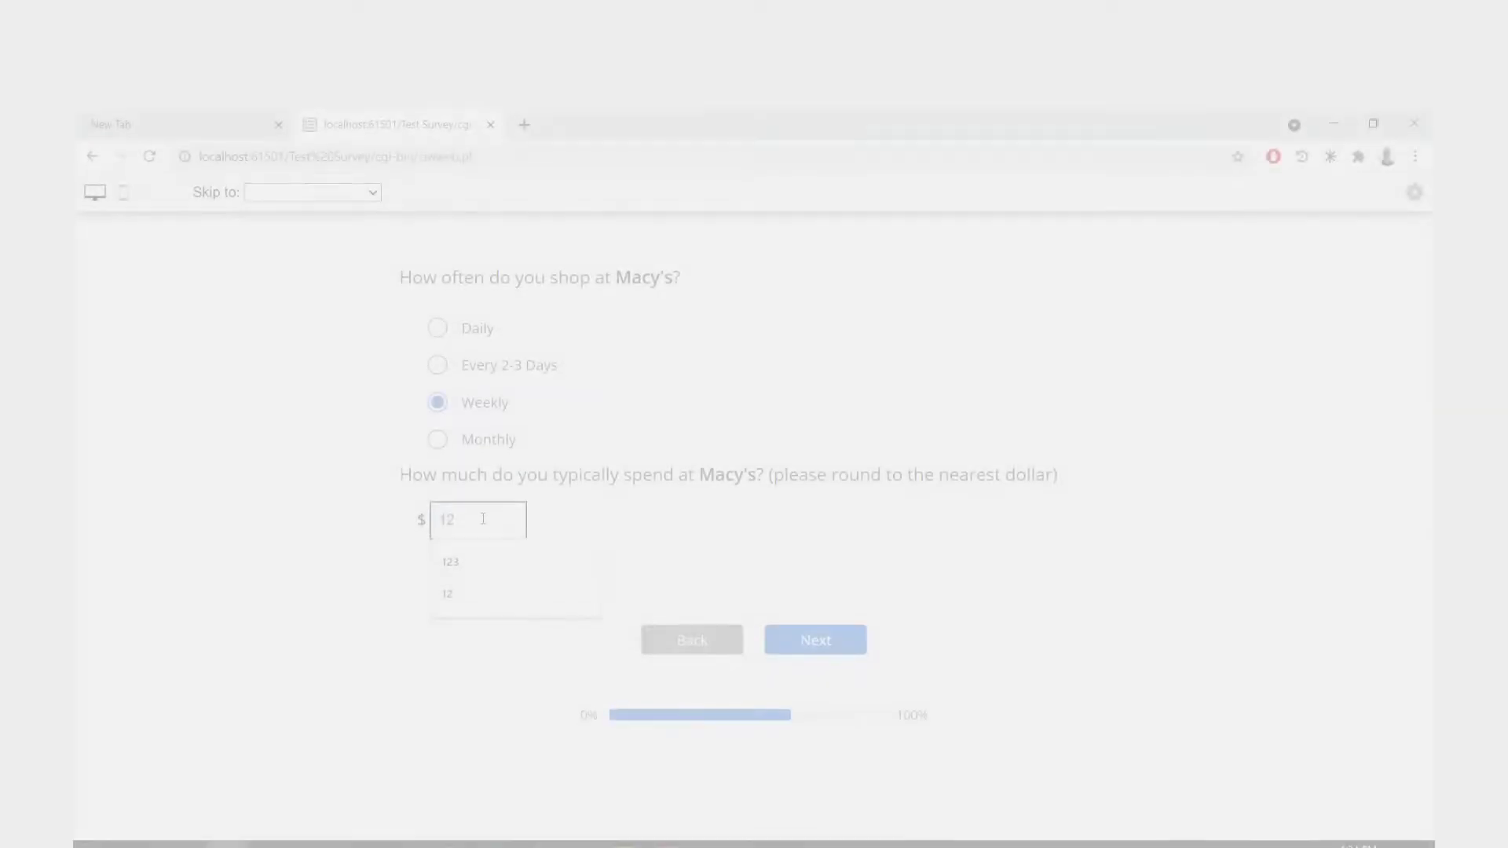
- Submit the Macy's answers, and answer the Kohl's page with Every 2-3 Days and a typical spend of $14
click(731, 524)
click(793, 572)
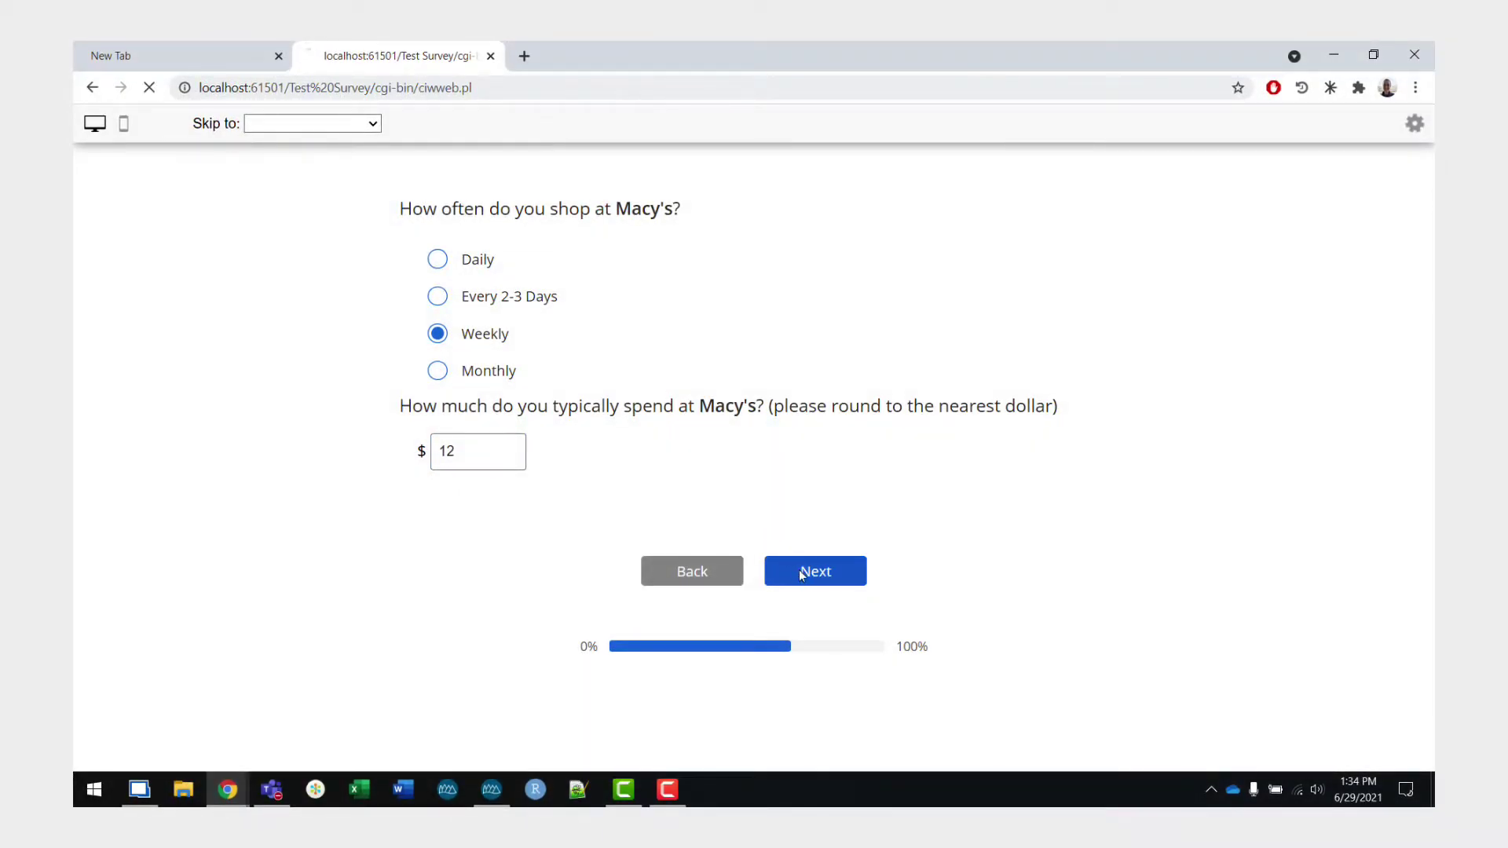
click(520, 294)
click(466, 454)
text(14)
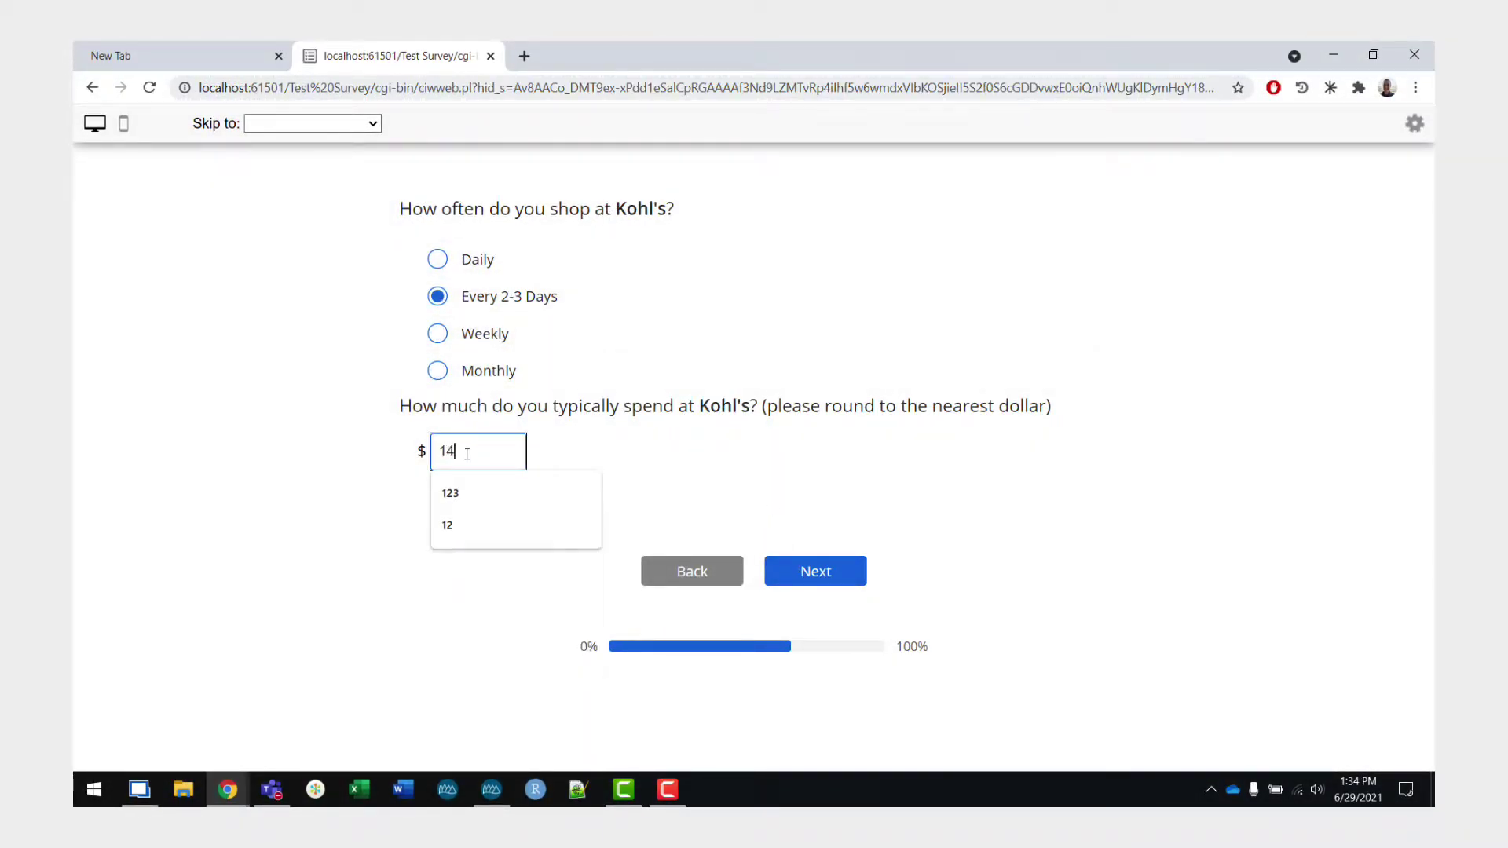
click(797, 570)
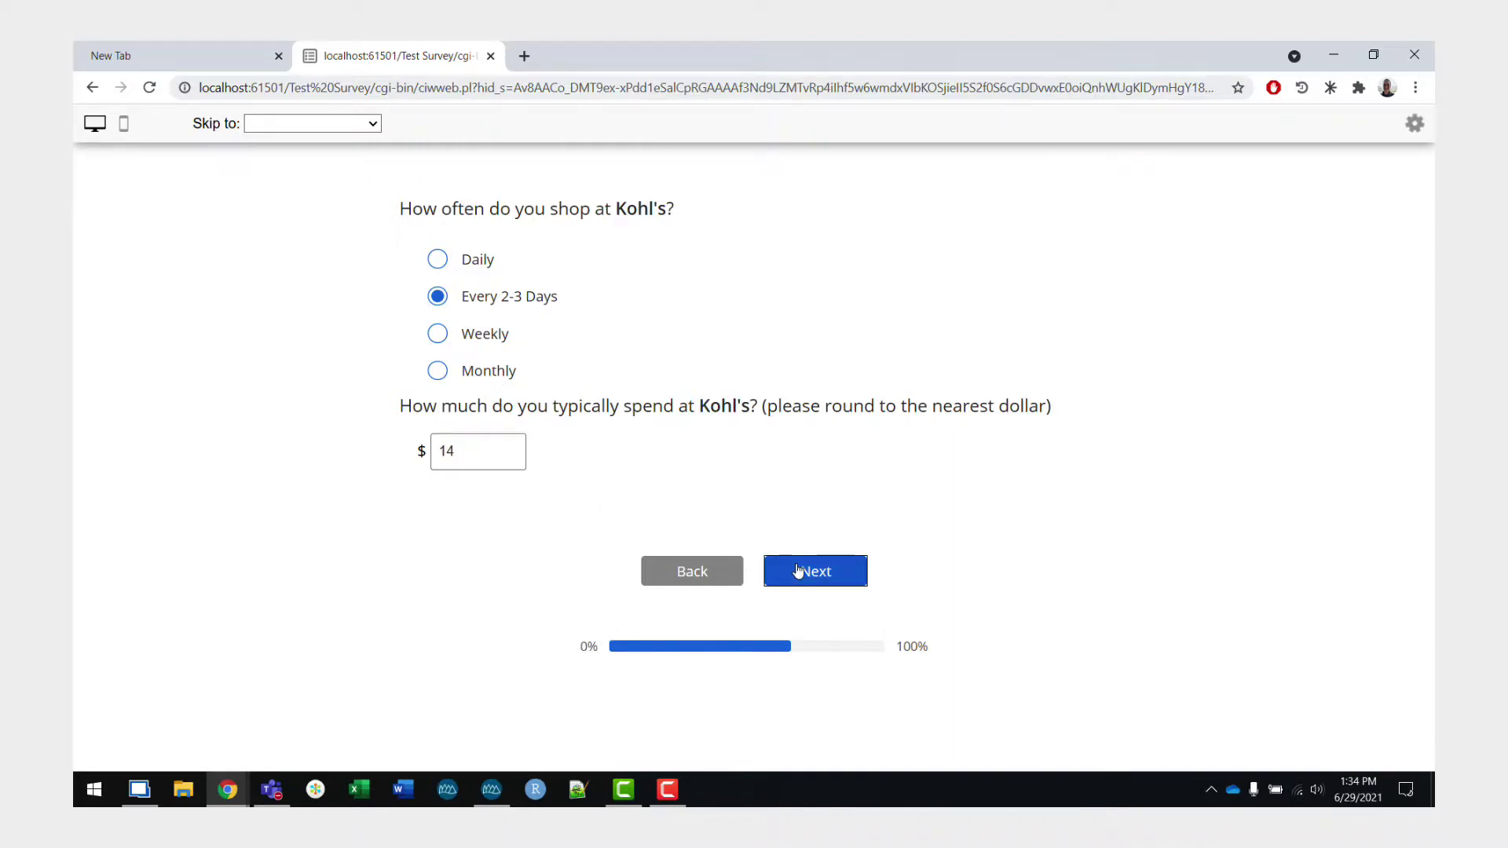
- Answer the Nordstrom page with Weekly and a typical spend of $23, and submit it
click(468, 352)
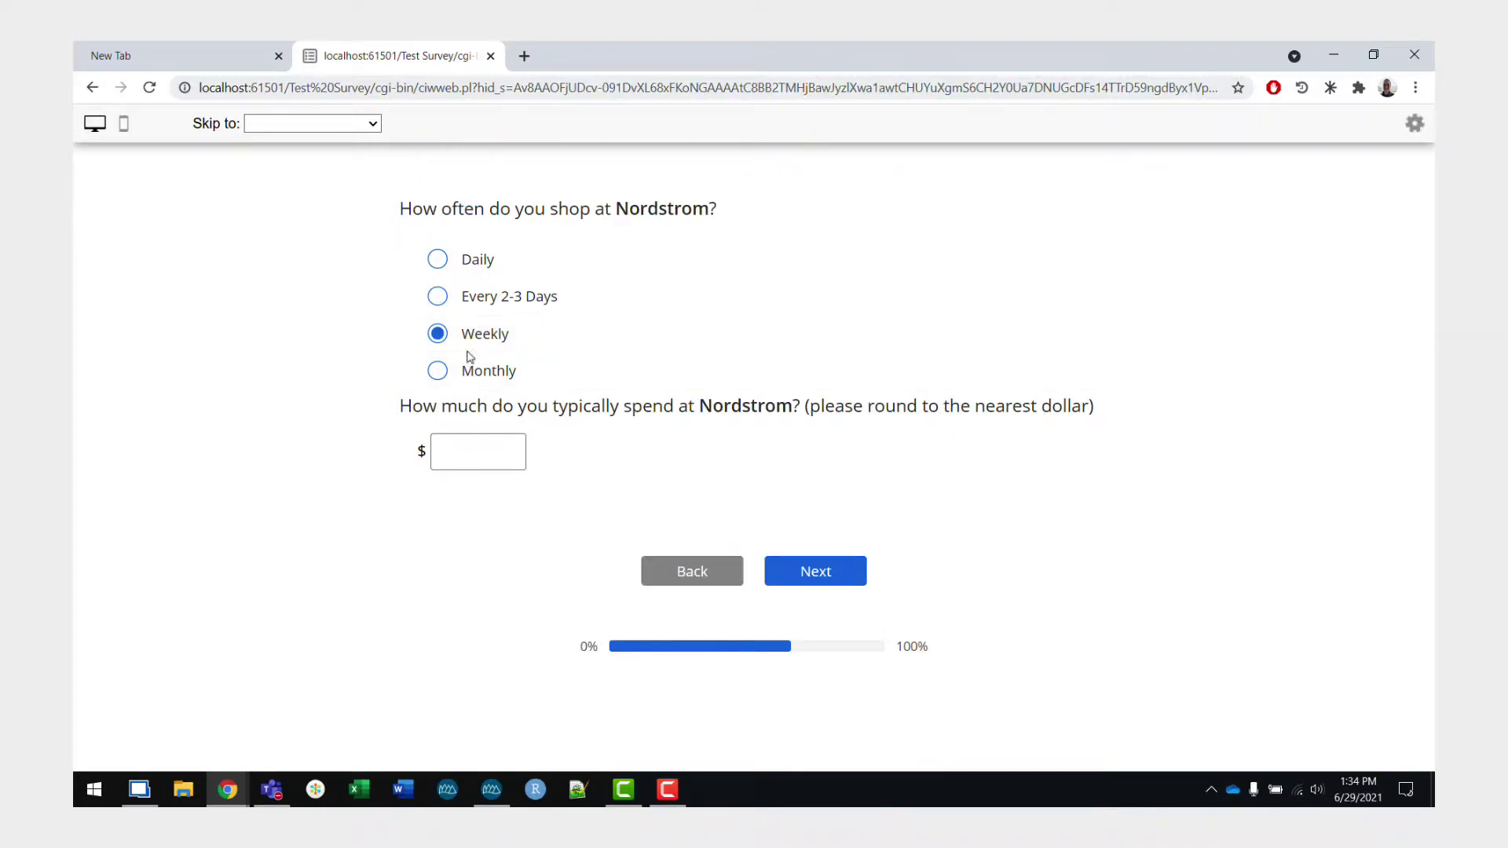
click(493, 462)
click(496, 488)
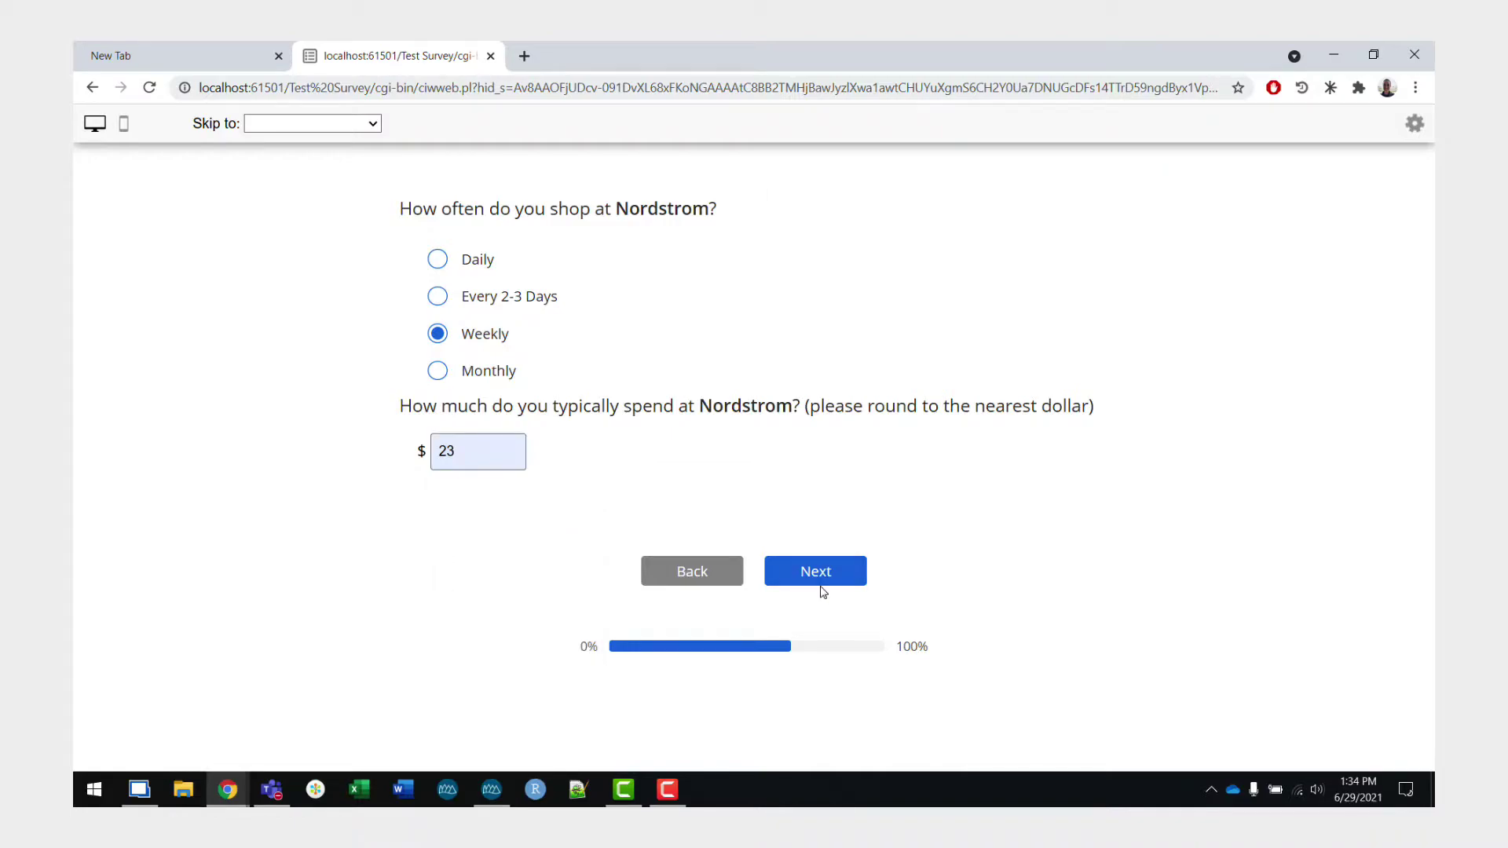
click(821, 589)
- Answer the JCPenny page with Monthly and a typical spend of $42, and submit it
click(516, 381)
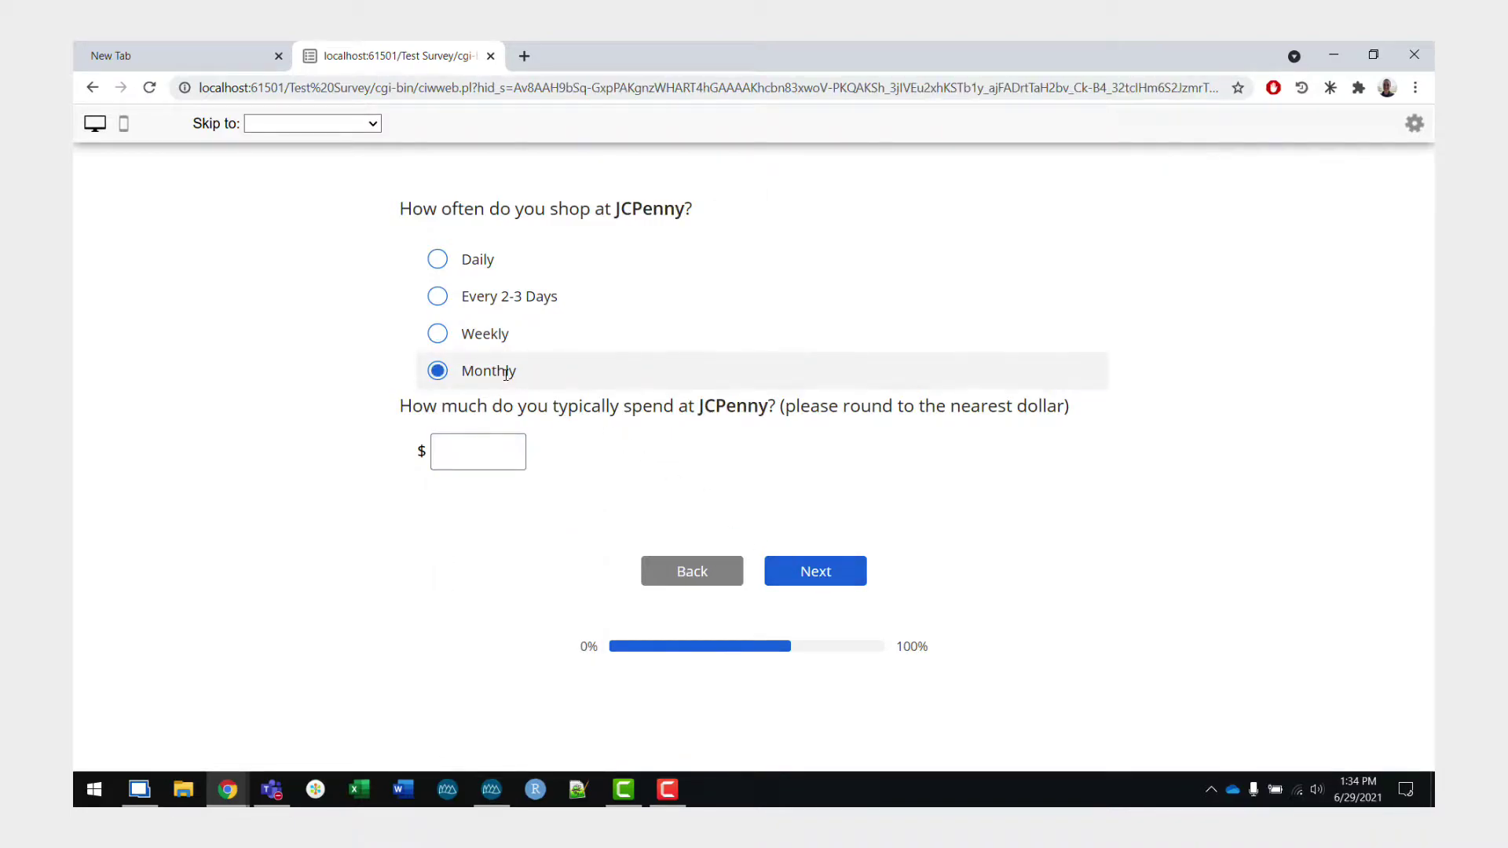
click(495, 462)
text(42)
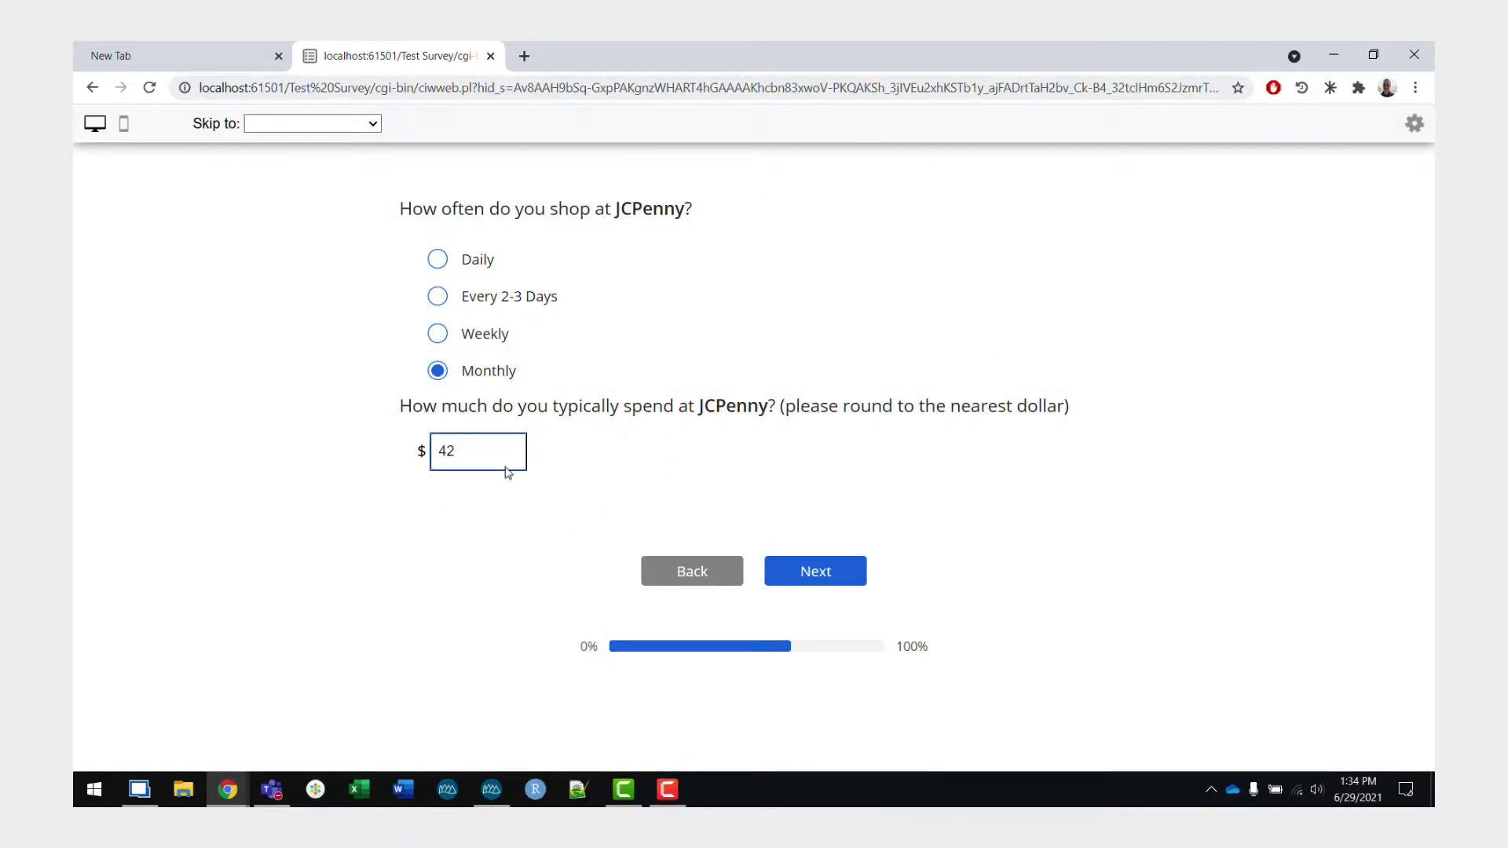
click(797, 579)
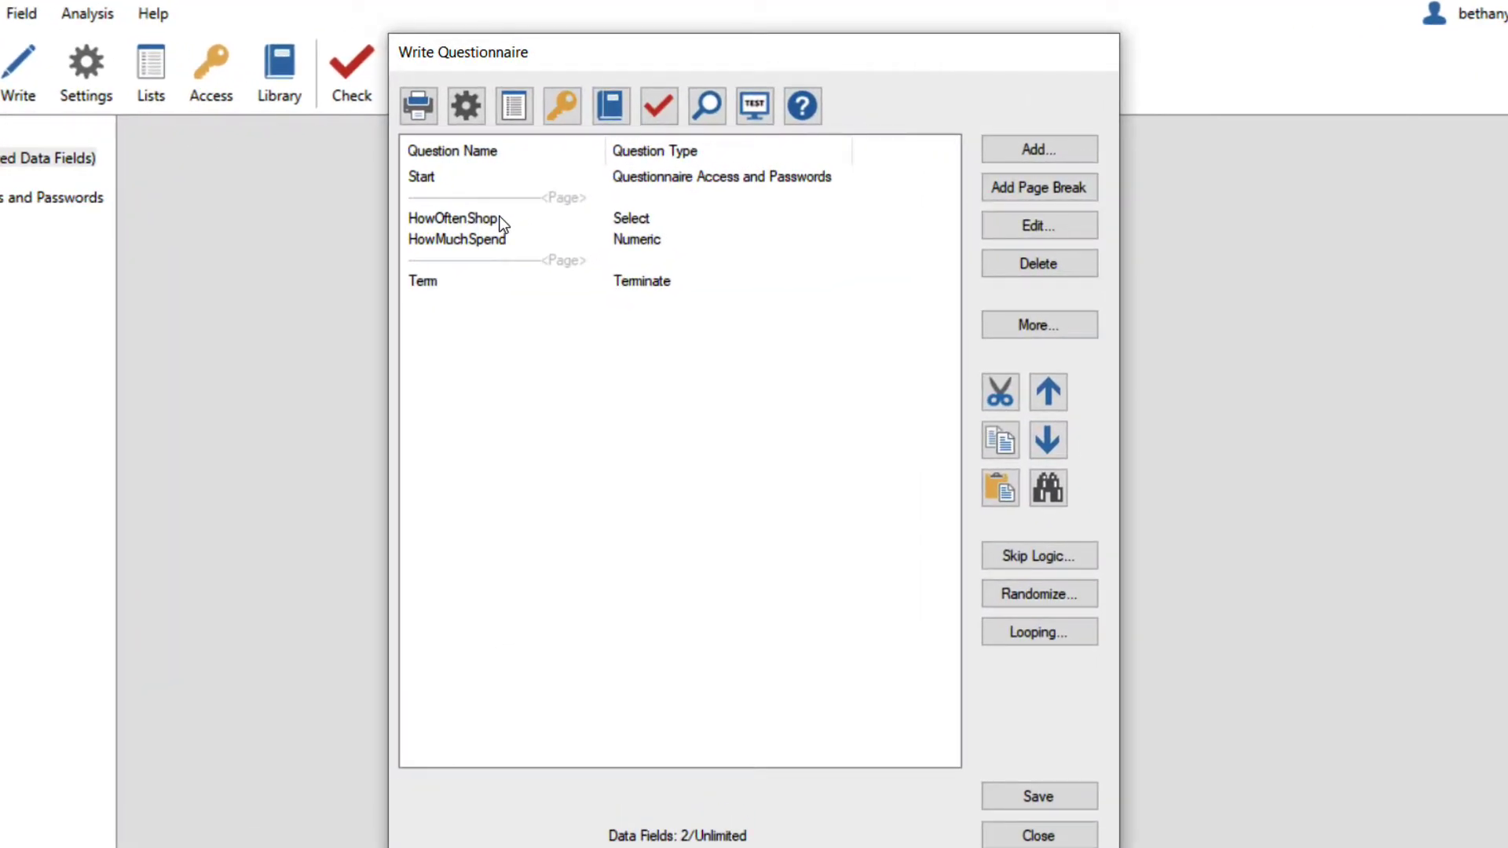
- Review the HowOftenShop and HowMuchSpend questions and the members of the predefined list StoreList in the questionnaire editor
click(502, 224)
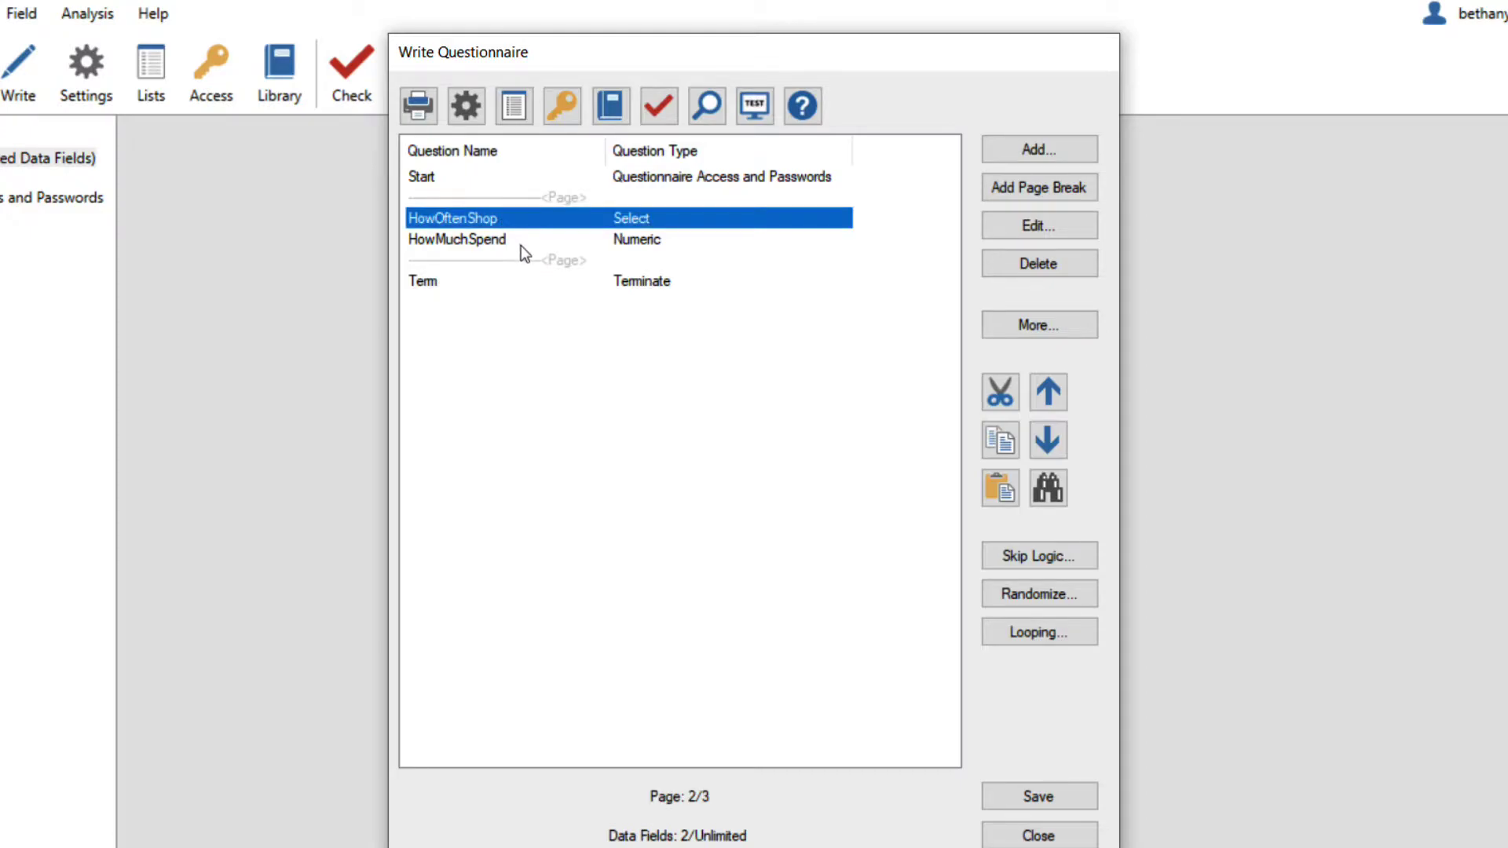
click(520, 245)
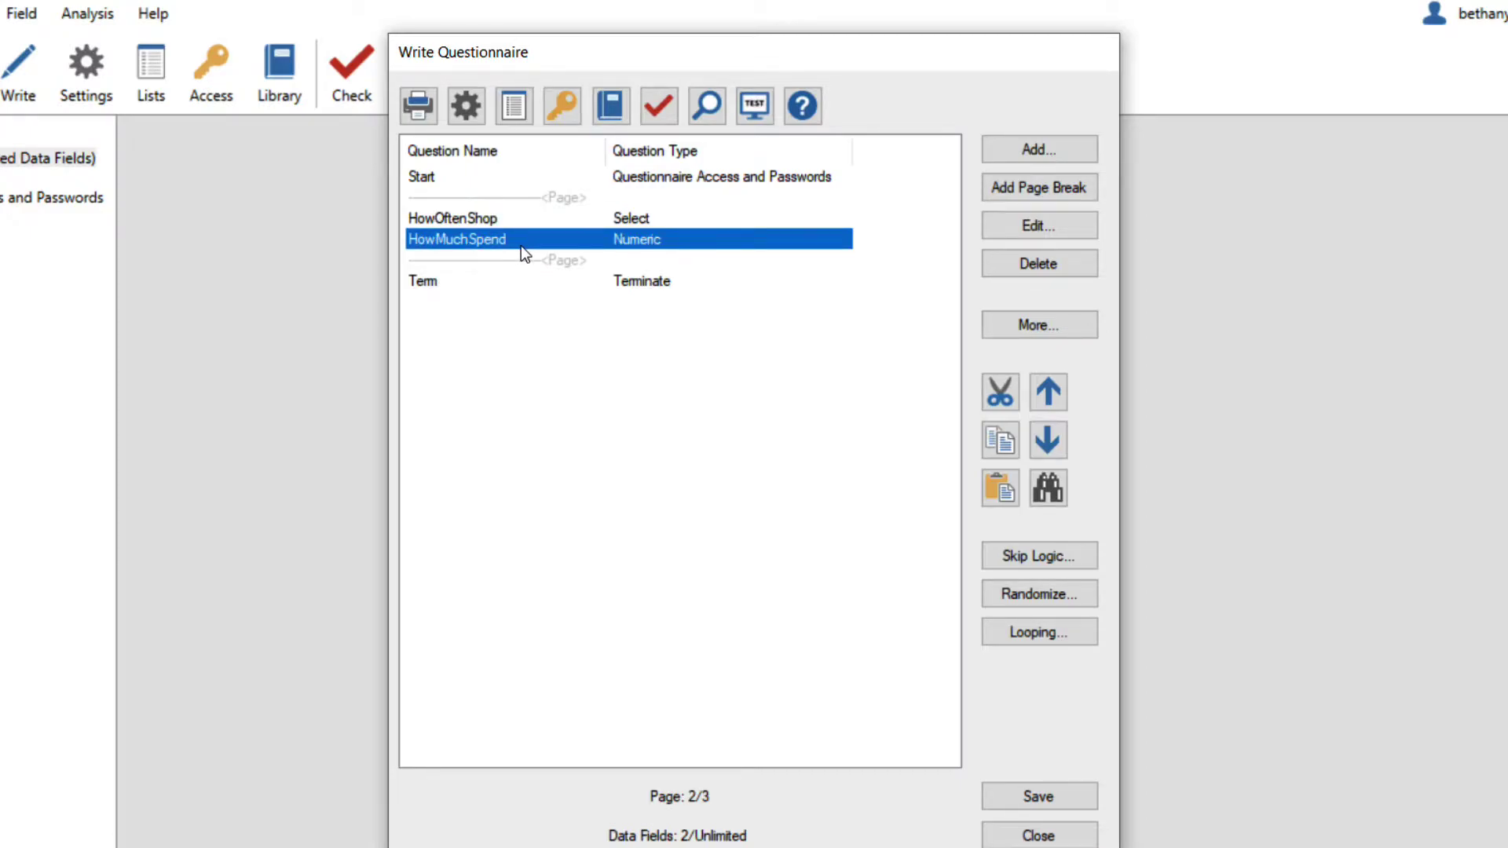
click(516, 106)
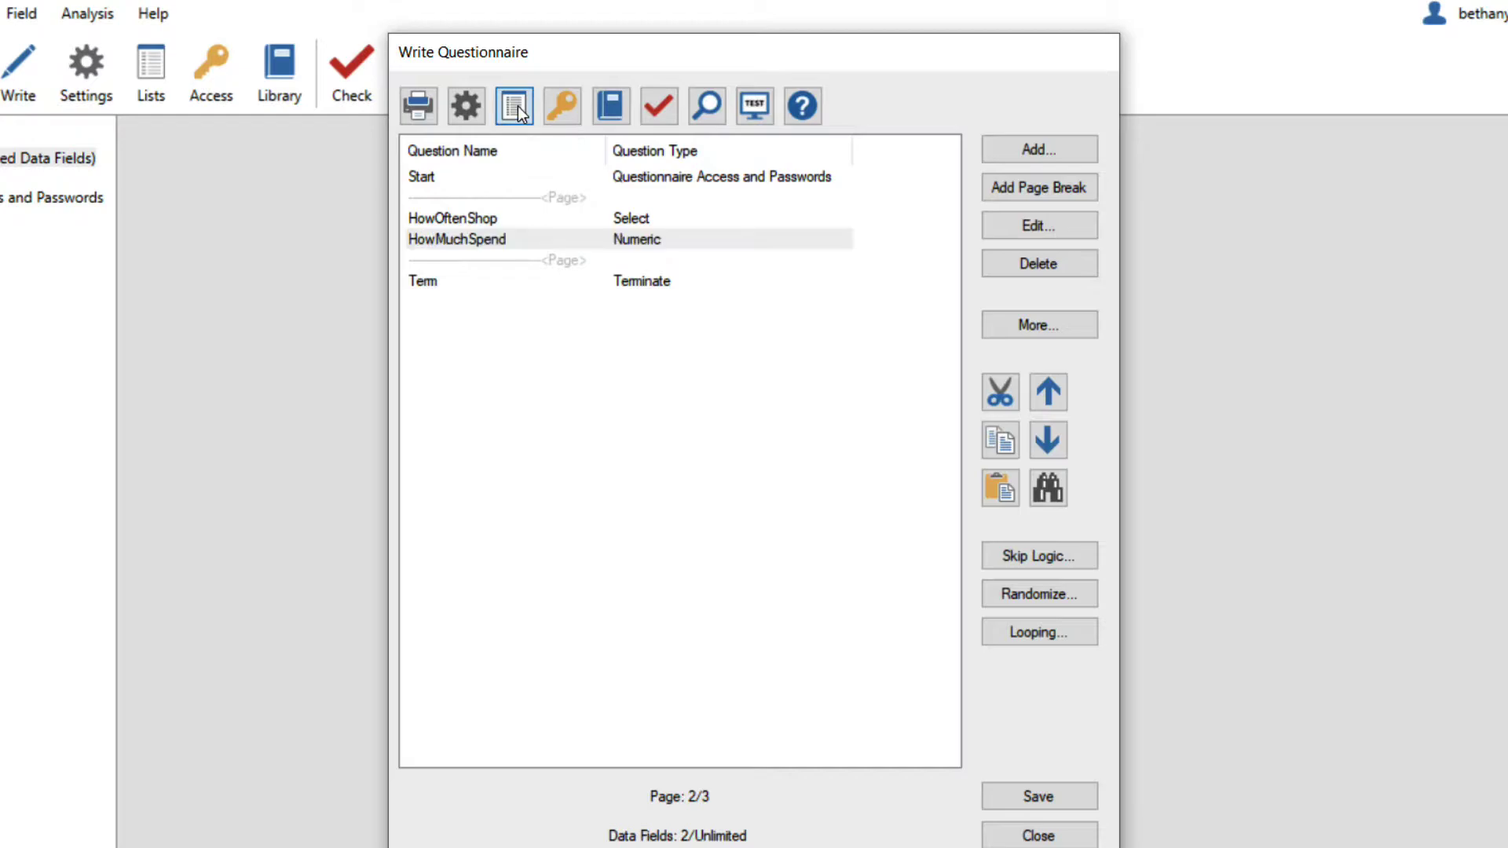
click(432, 277)
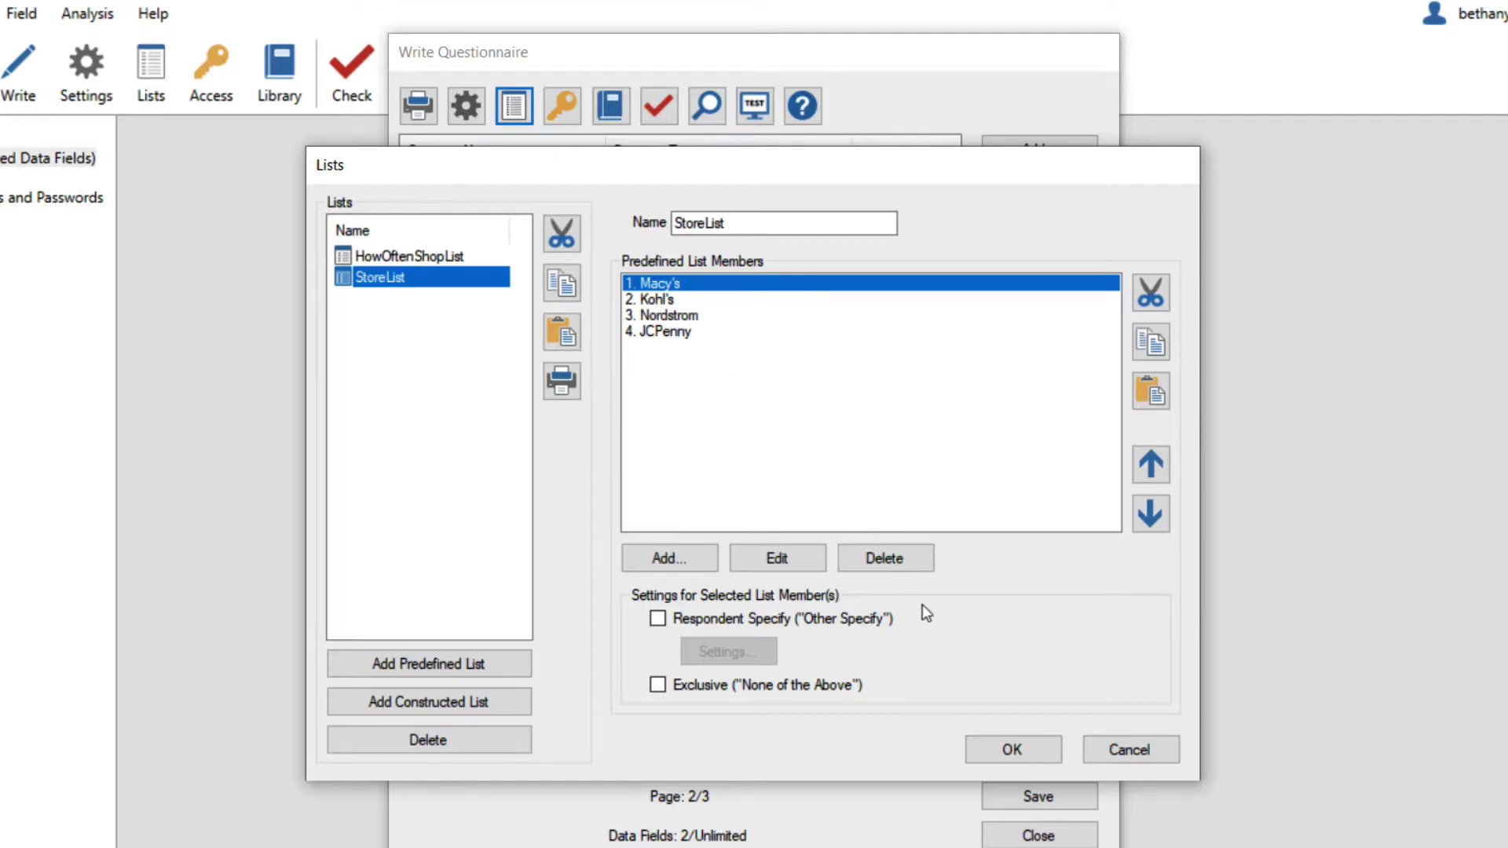
click(1012, 748)
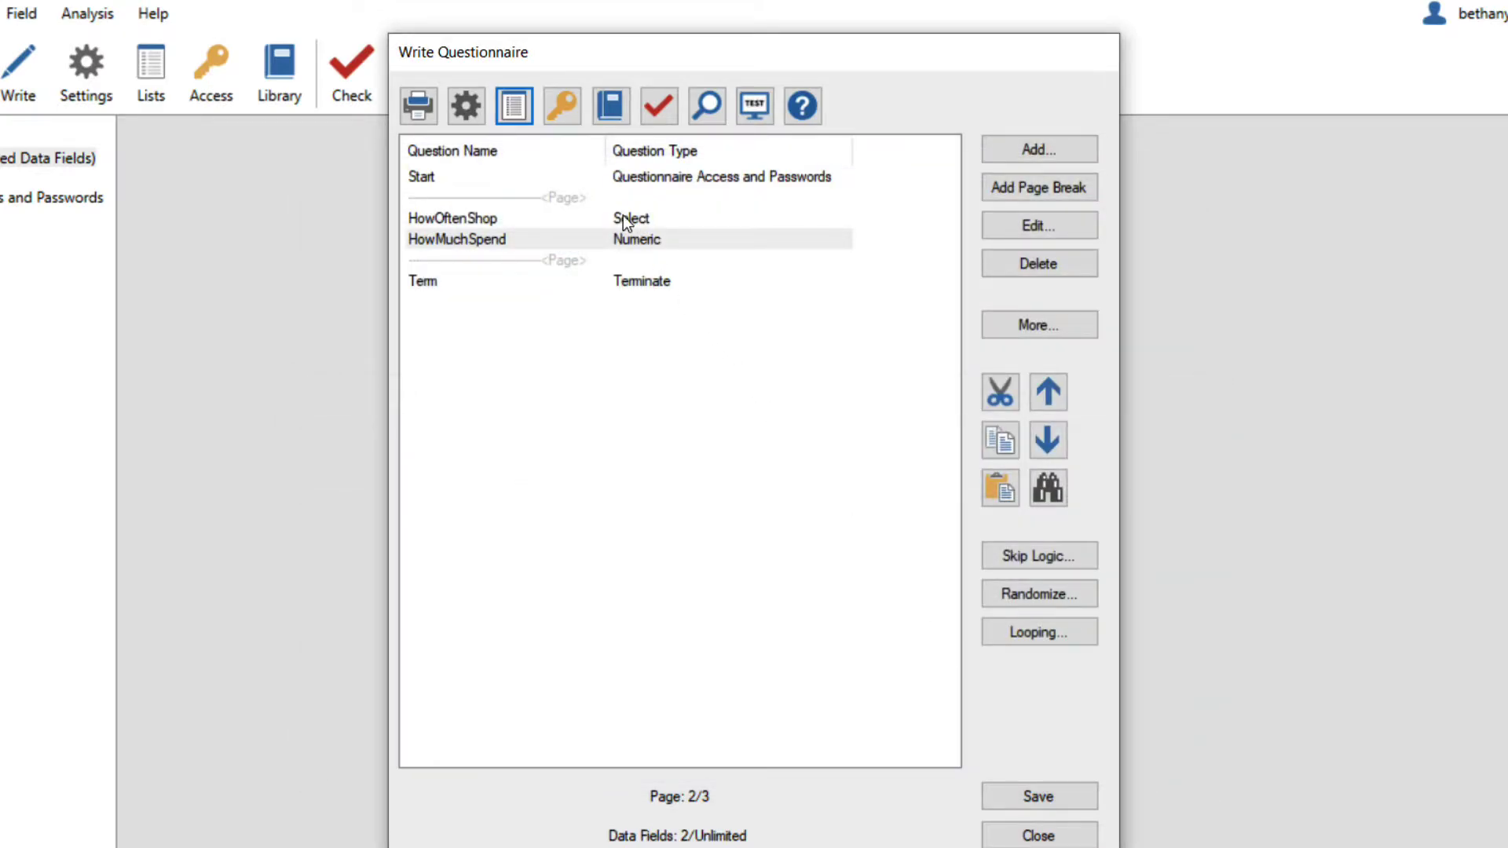
click(626, 221)
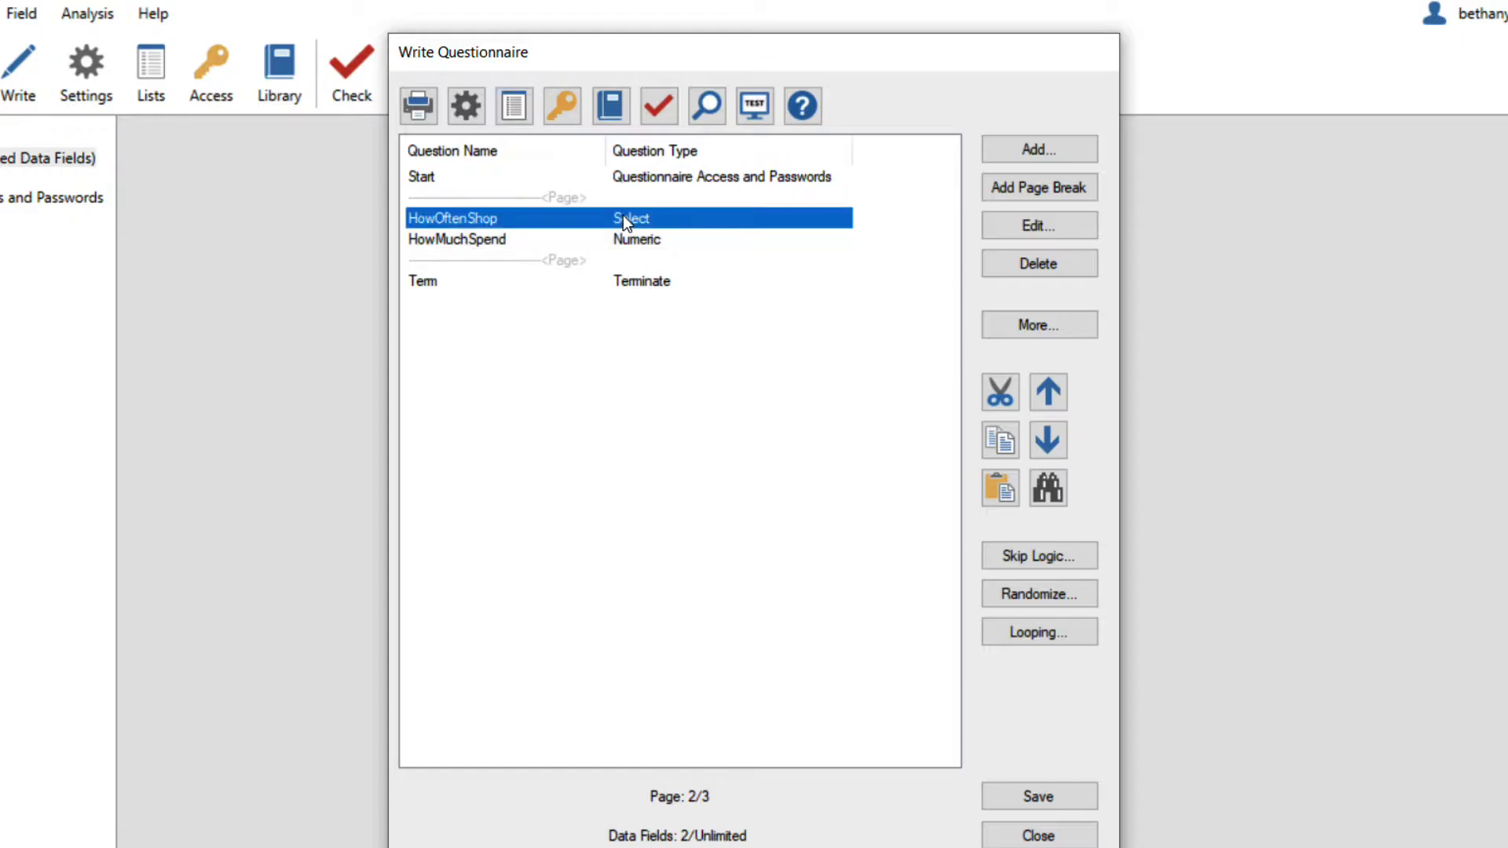
click(620, 239)
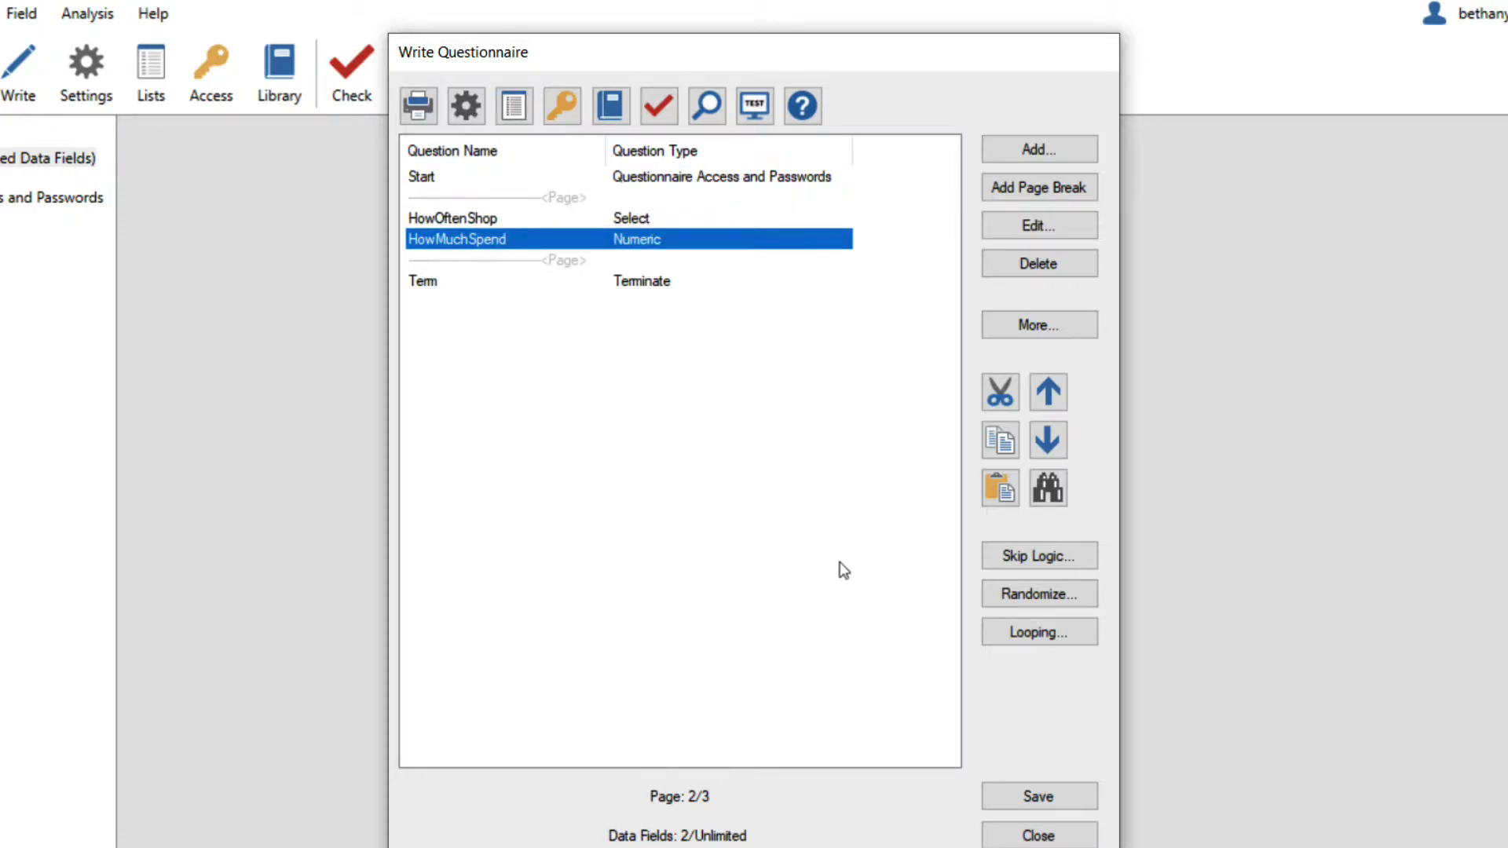
- Add a questionnaire loop named storeLoop that runs over StoreList
click(1029, 636)
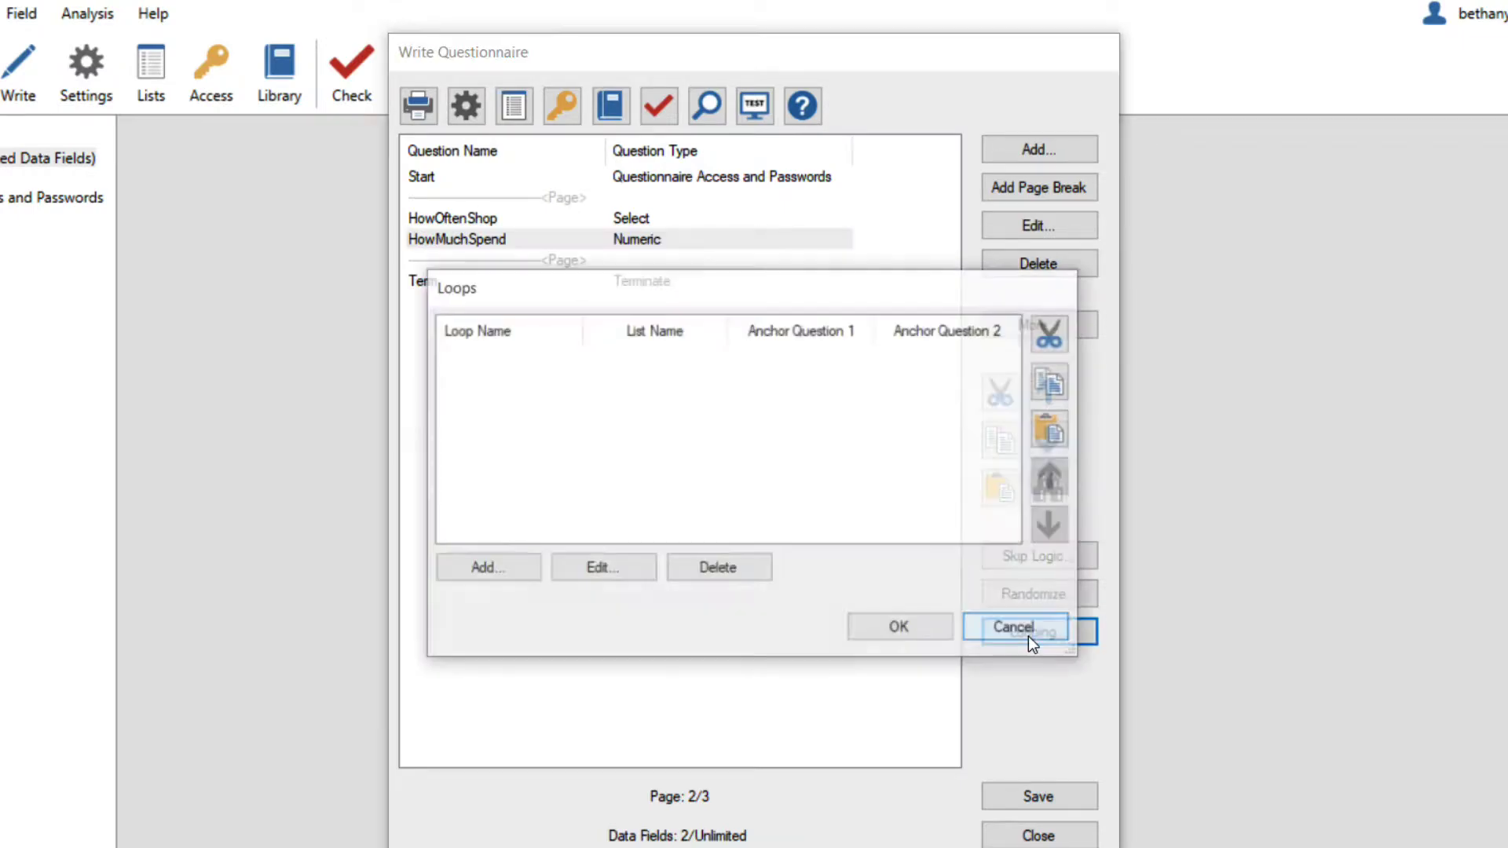
click(486, 559)
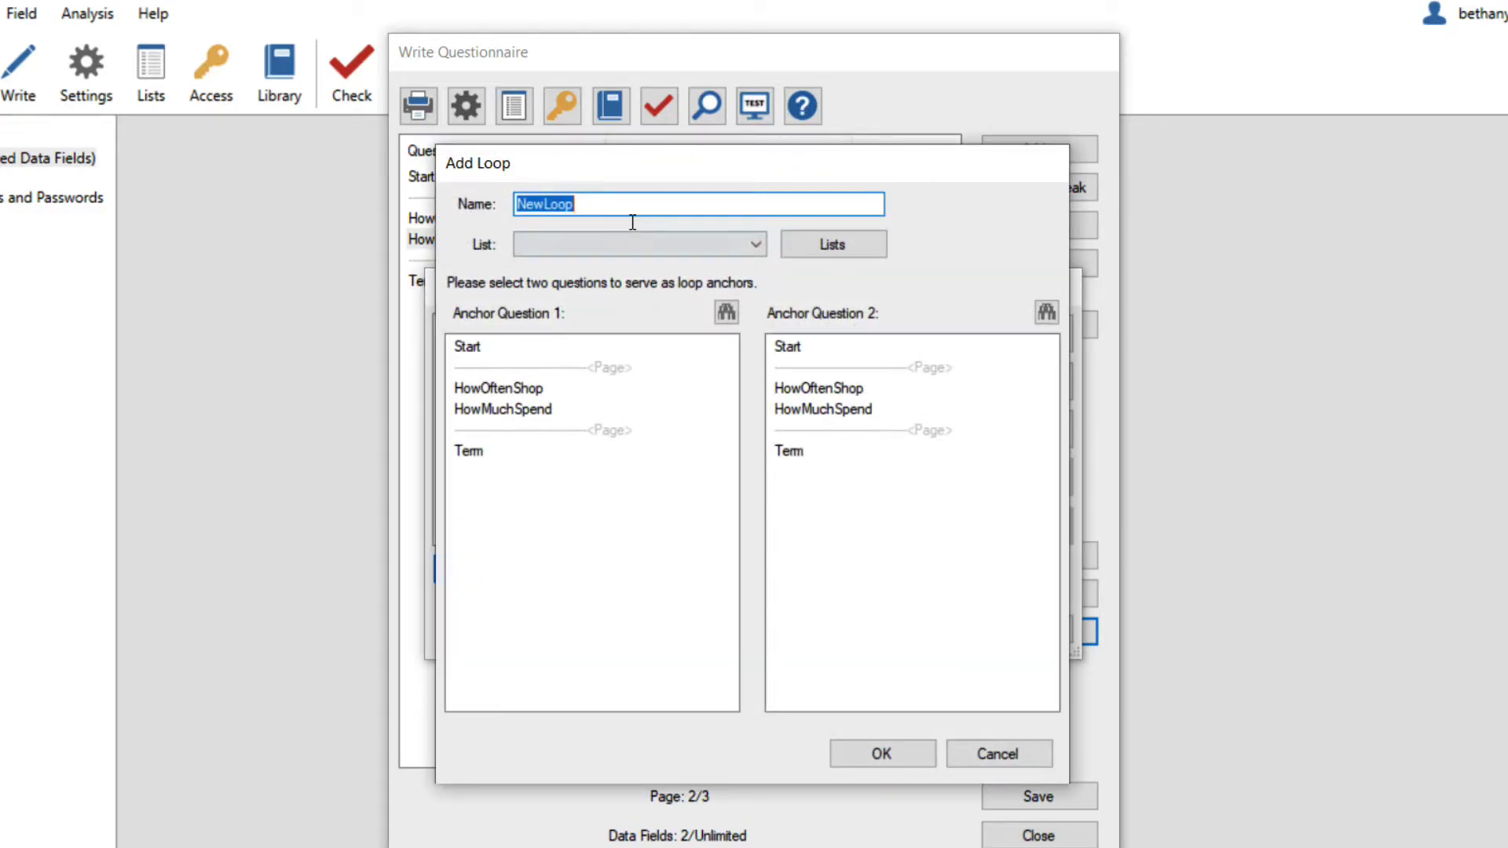
text(storeLoop)
click(647, 239)
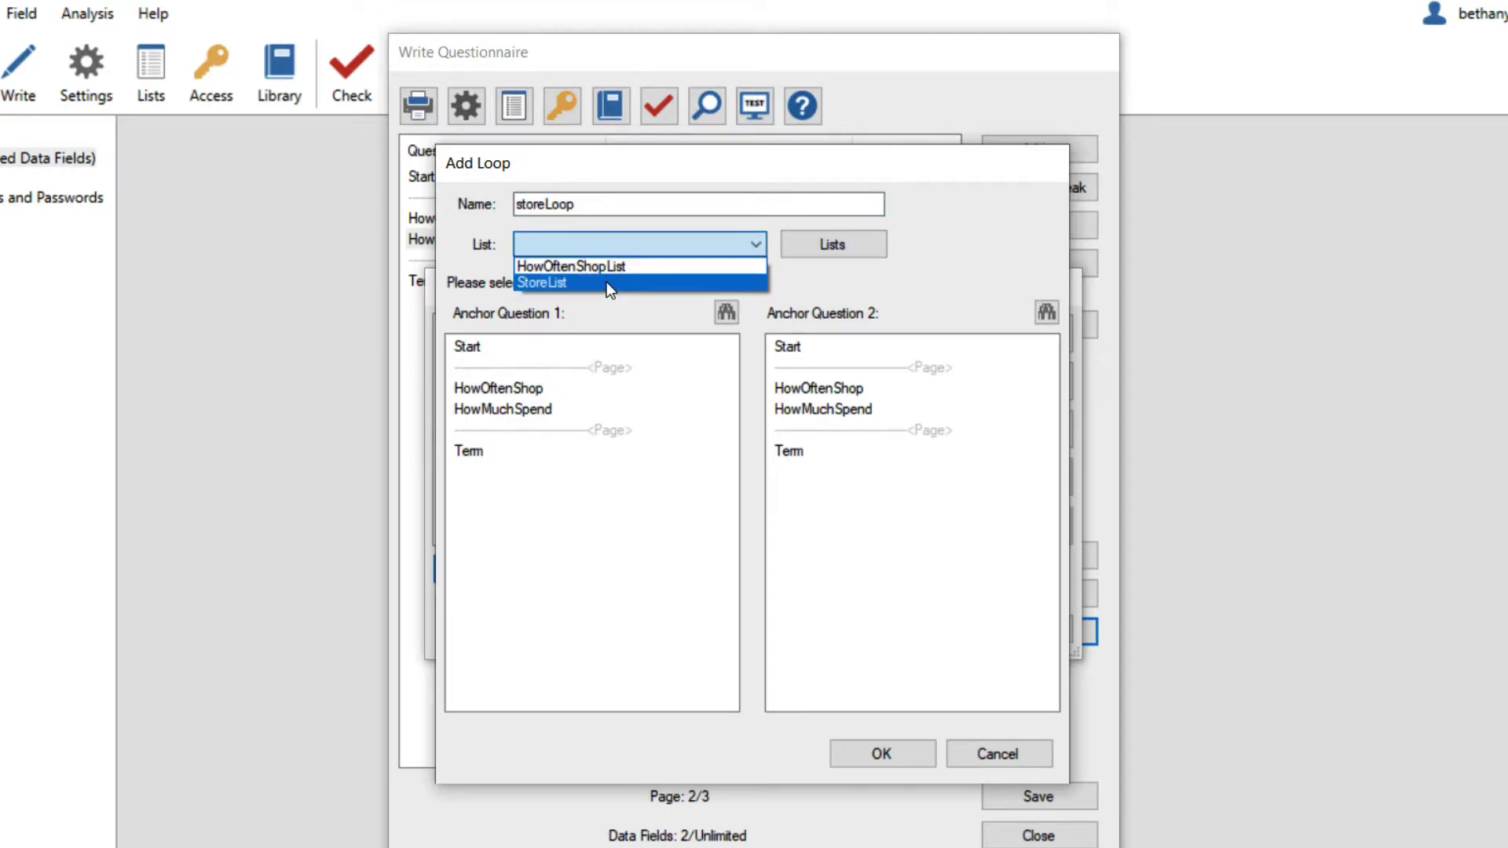
click(606, 281)
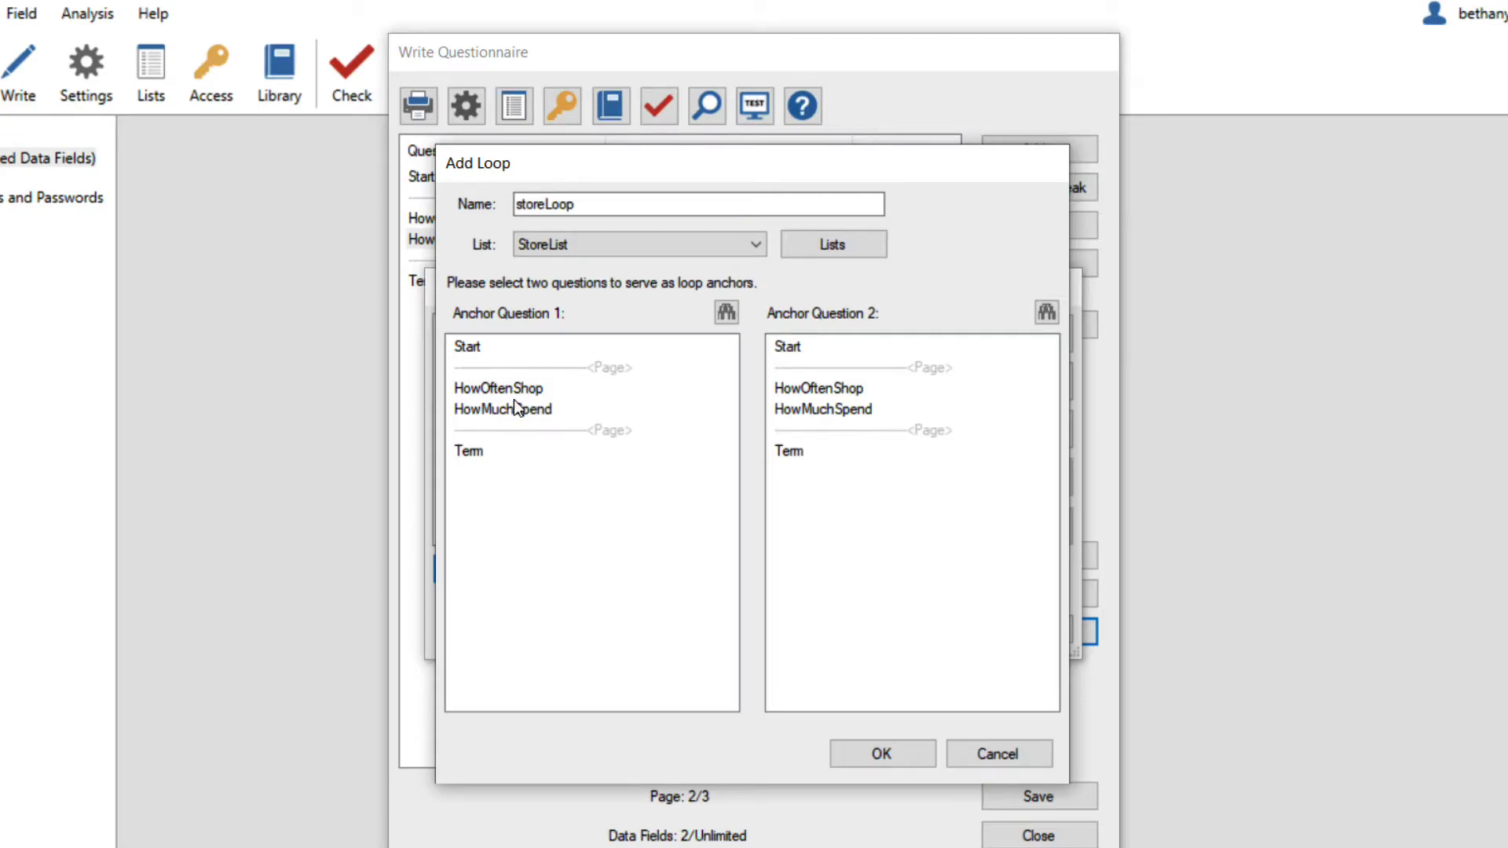
- Anchor the loop from HowOftenShop to HowMuchSpend and save the loop definition
click(484, 384)
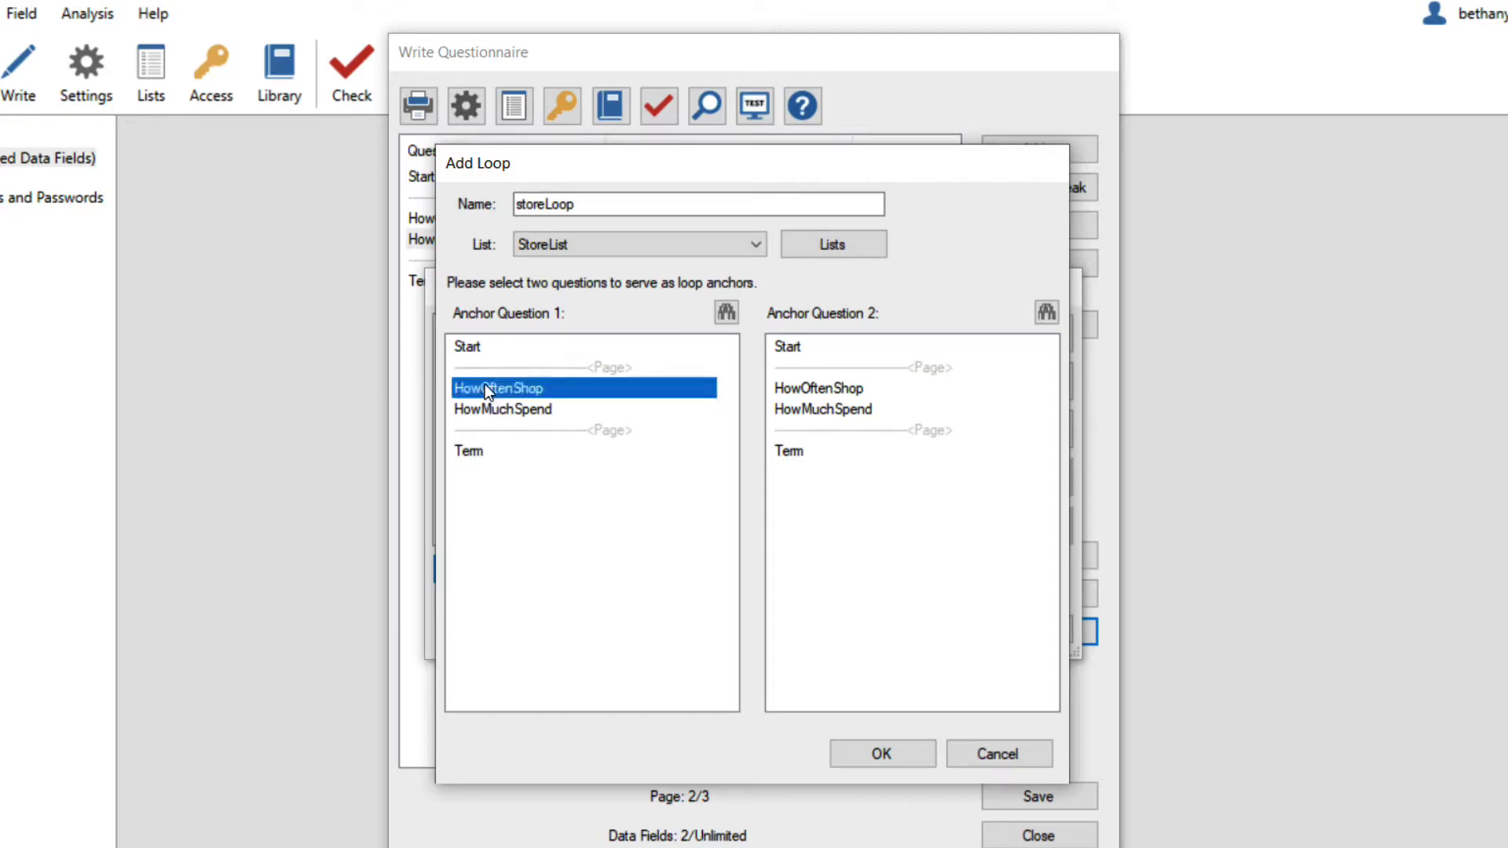
click(823, 409)
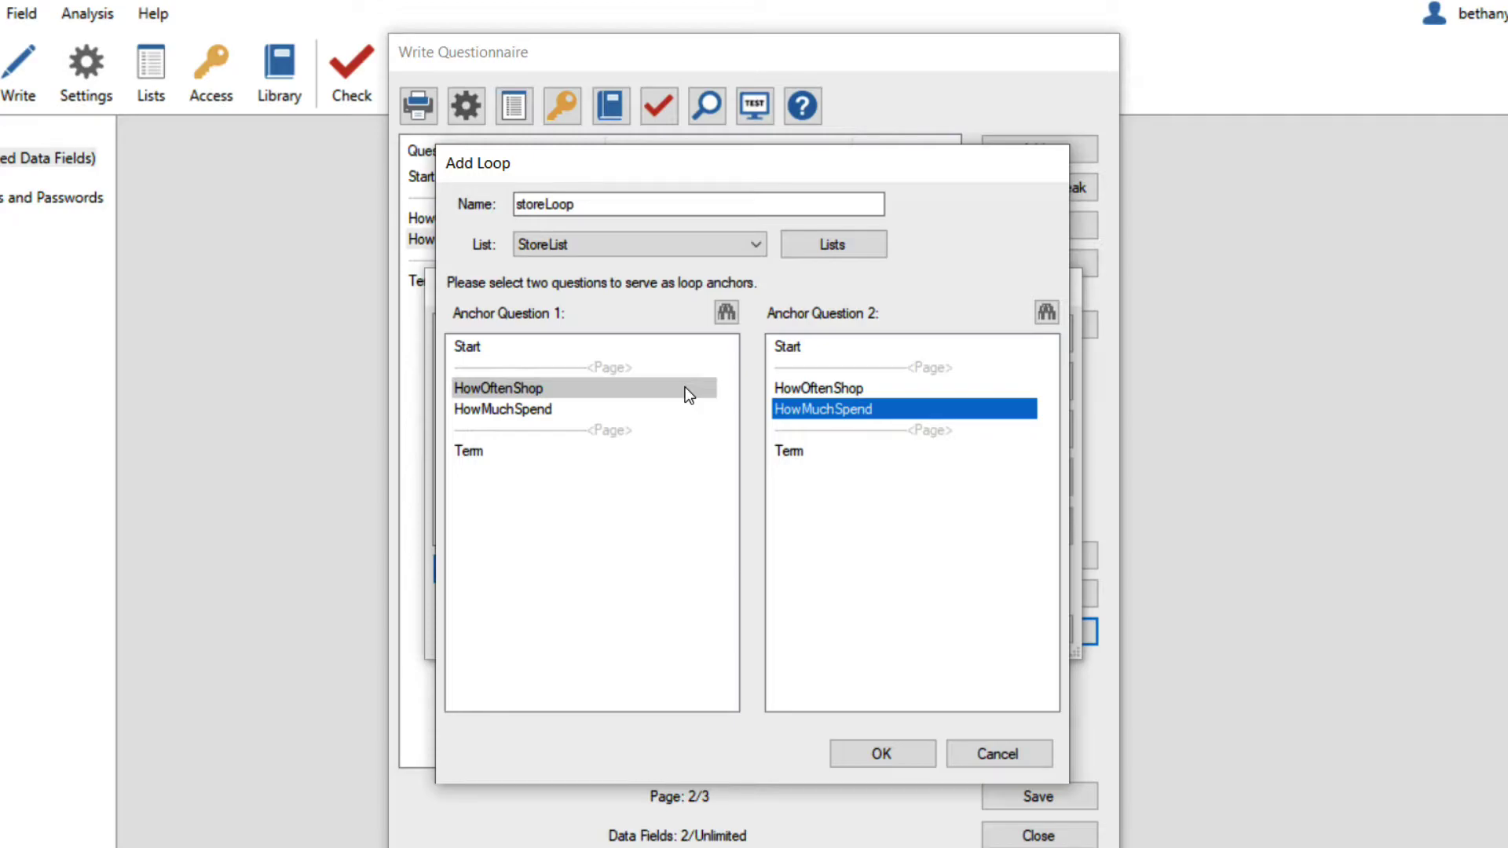
click(503, 389)
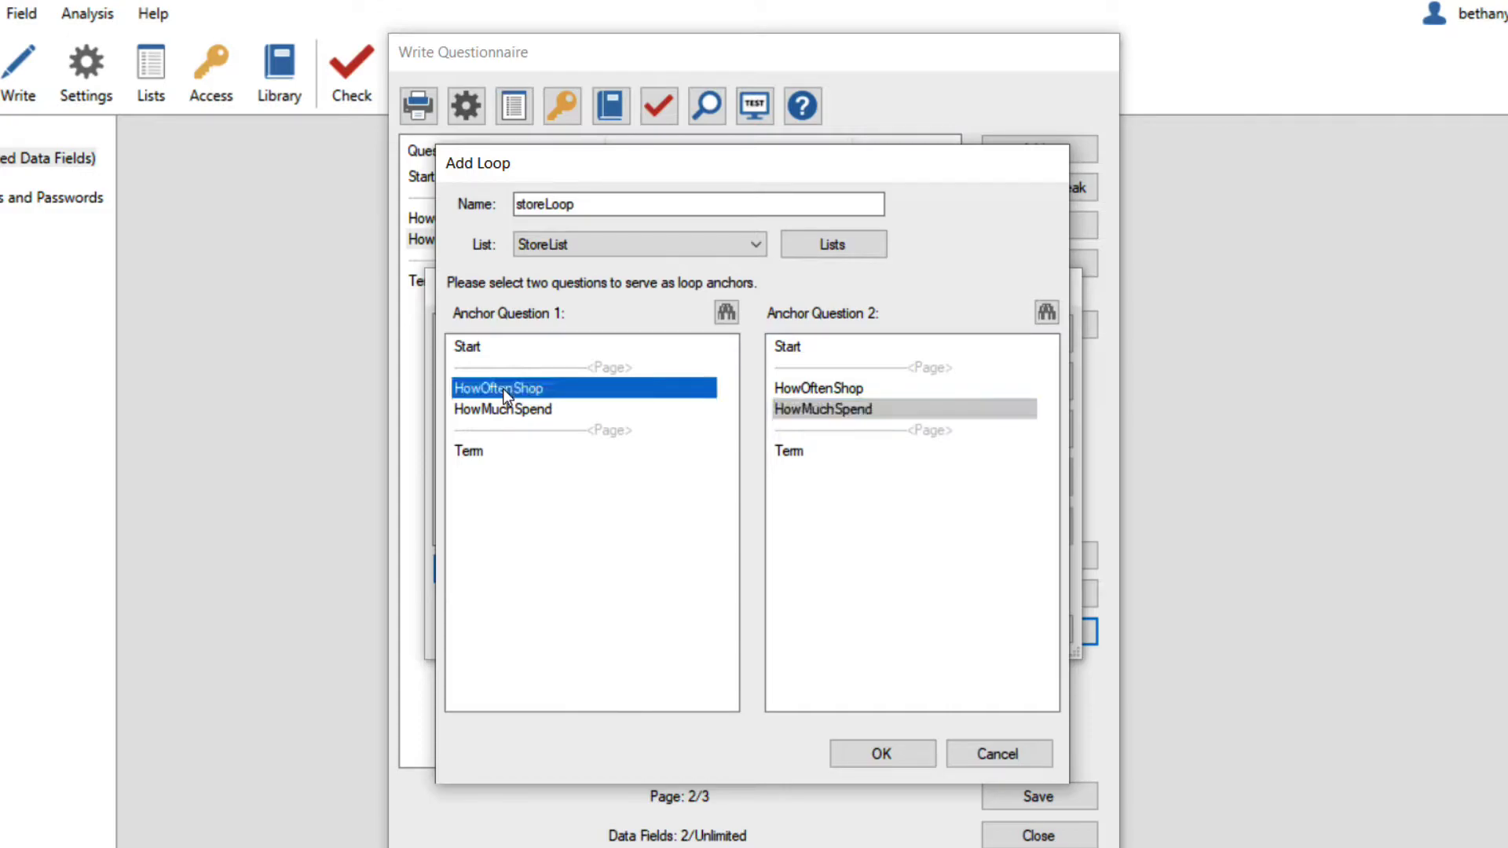
click(868, 413)
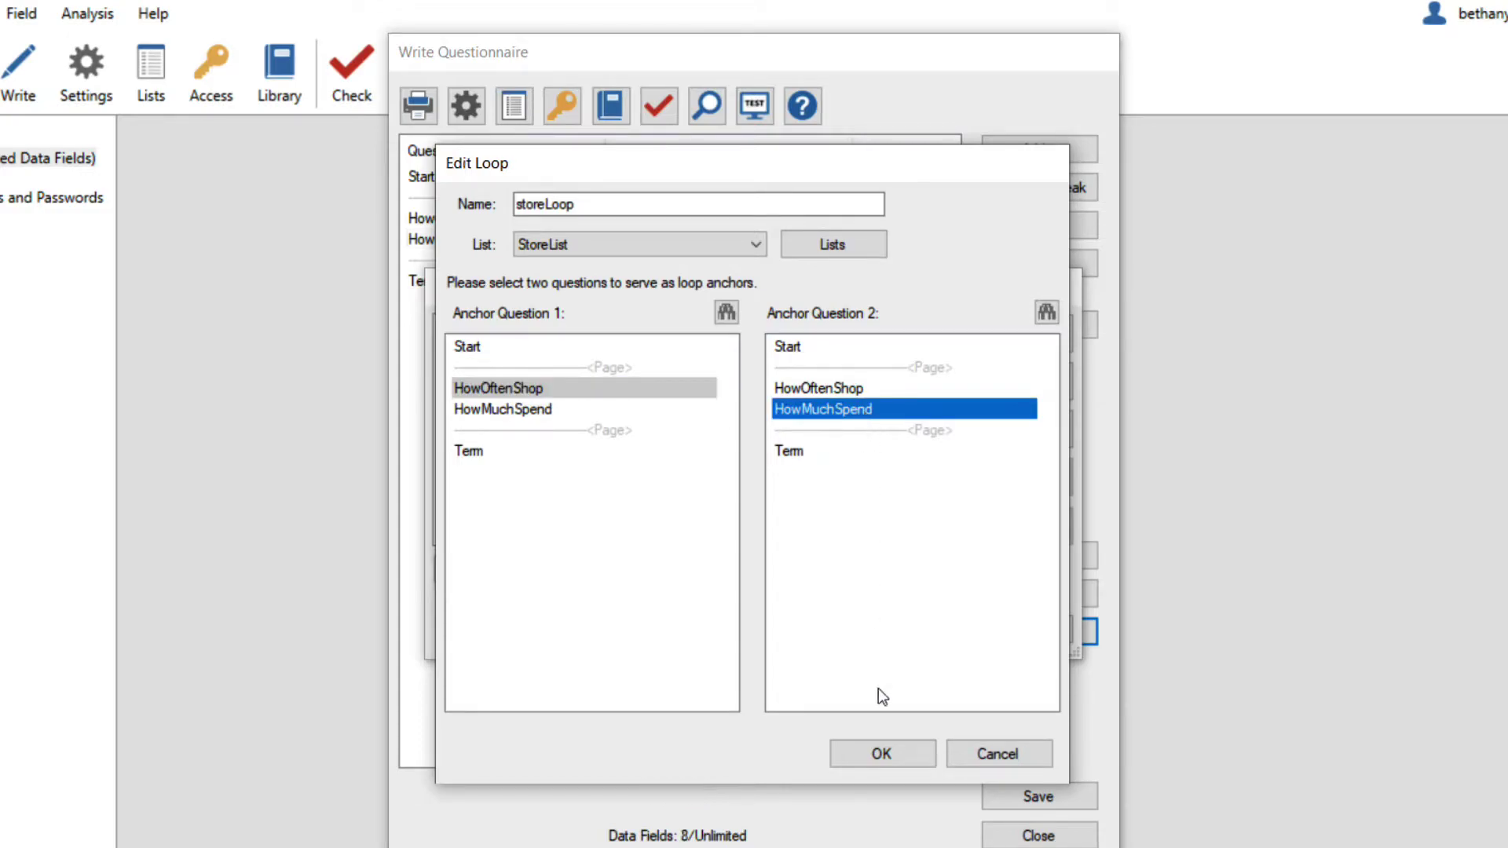
click(872, 752)
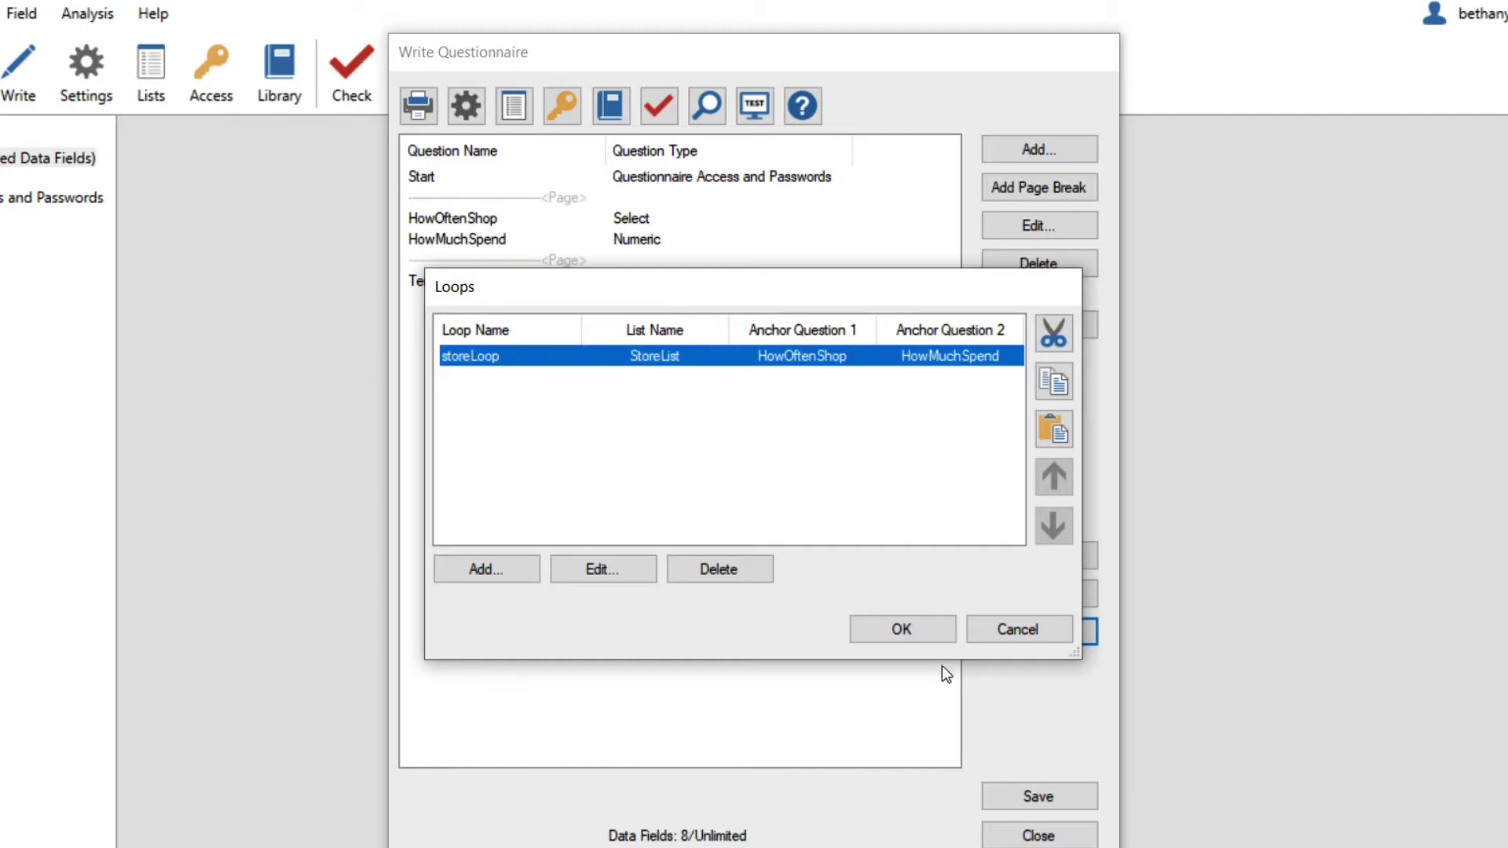
click(927, 633)
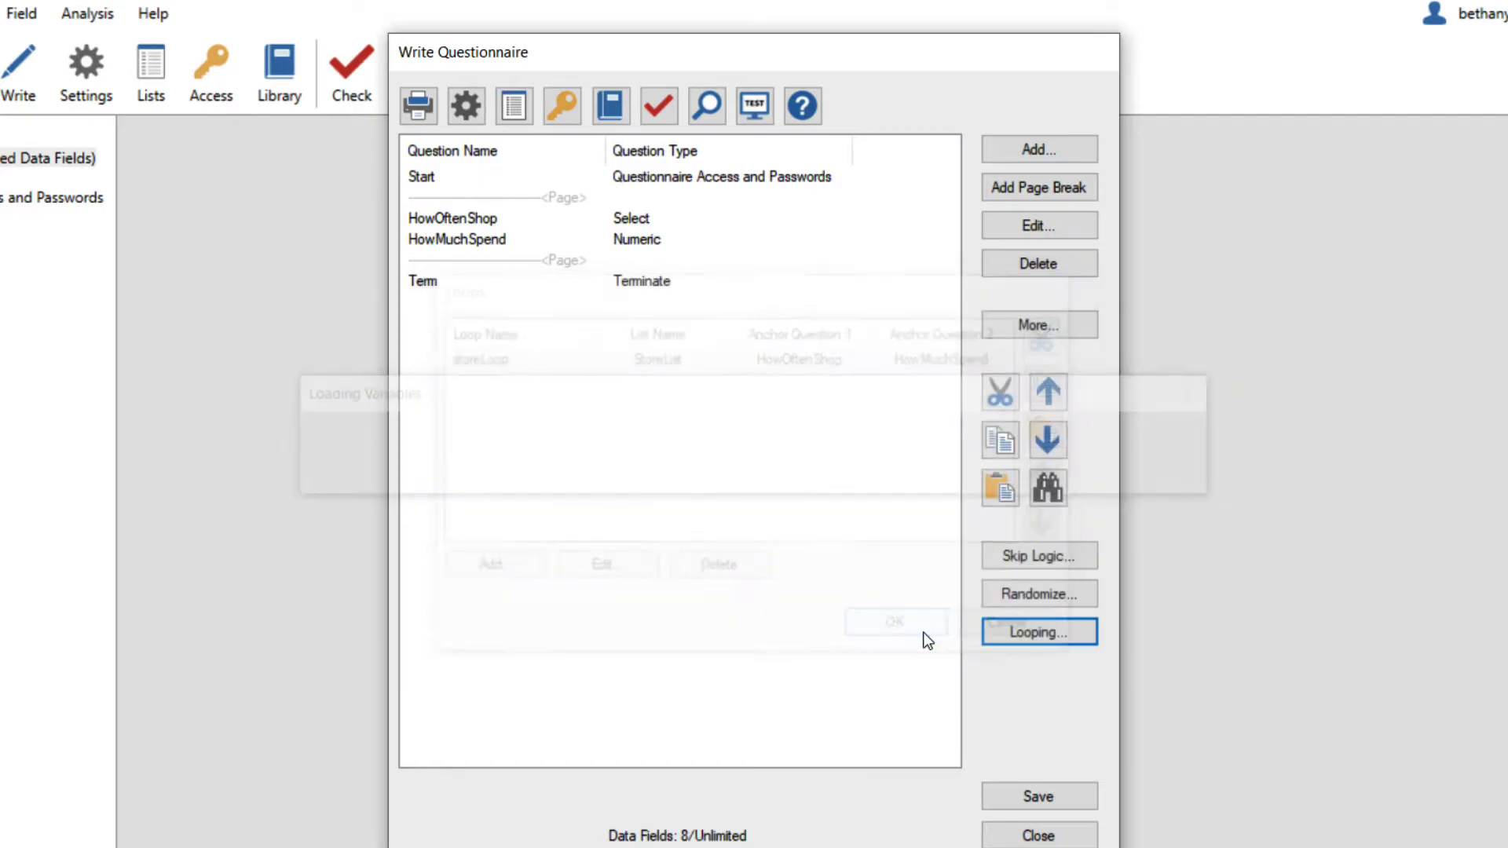
- Insert [% LoopLabel() %] between the bold tags in the Header 1 text of the HowOftenShop question and save the question
double_click(530, 218)
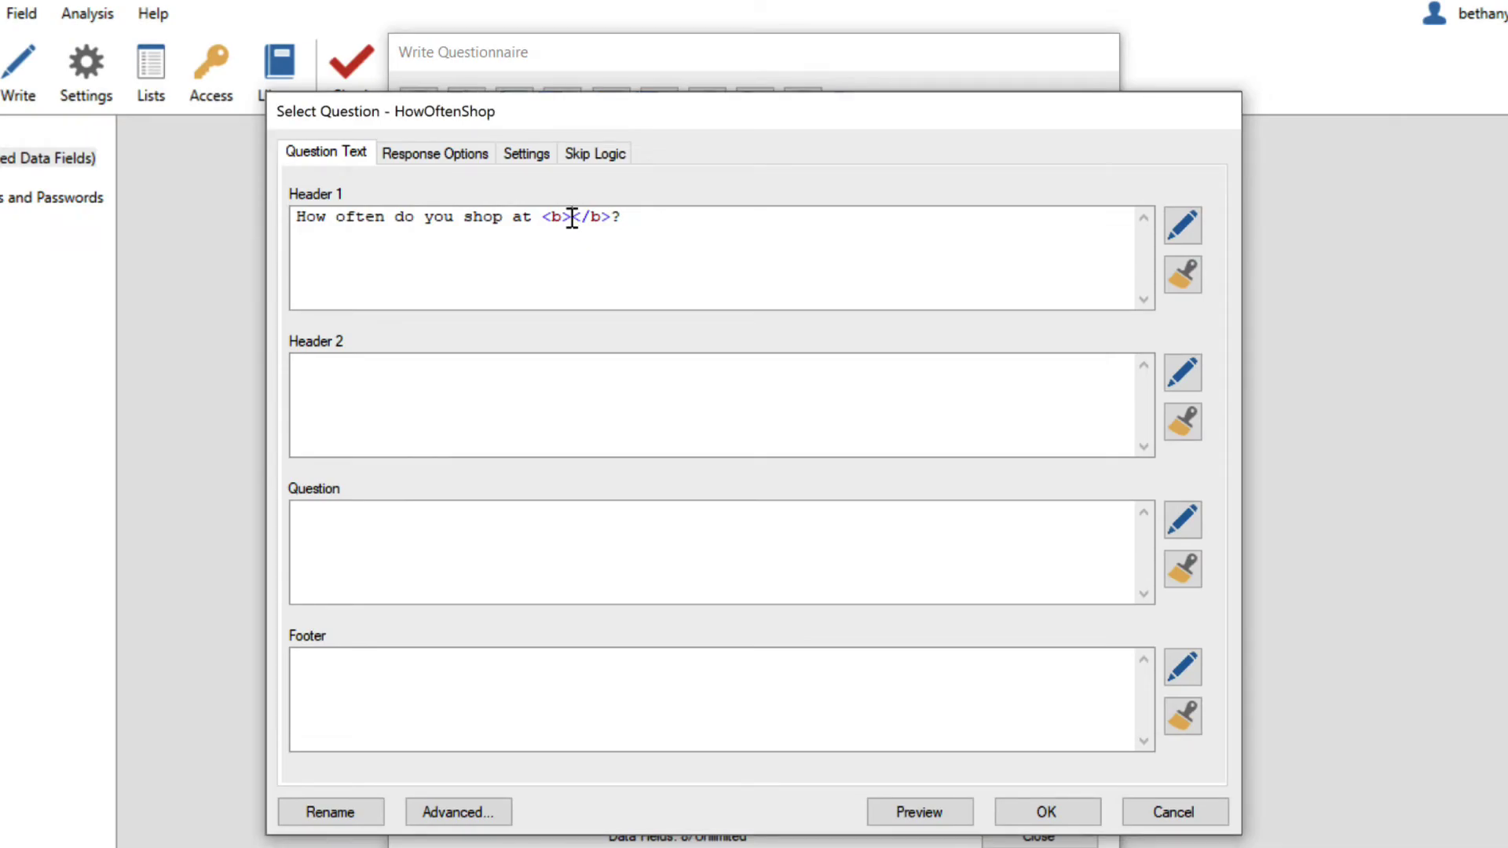
text([)
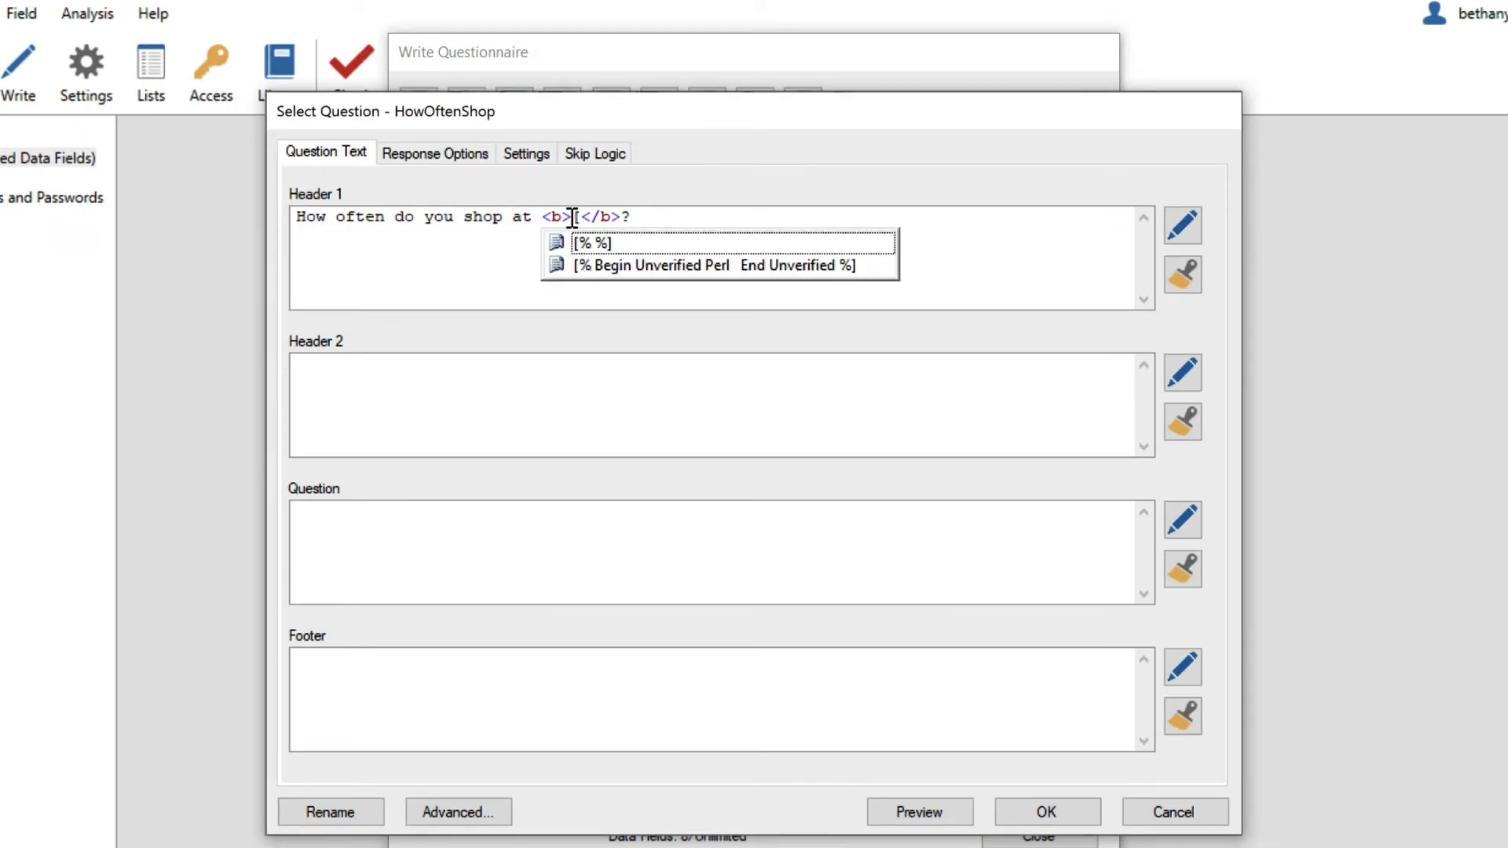
key(Return)
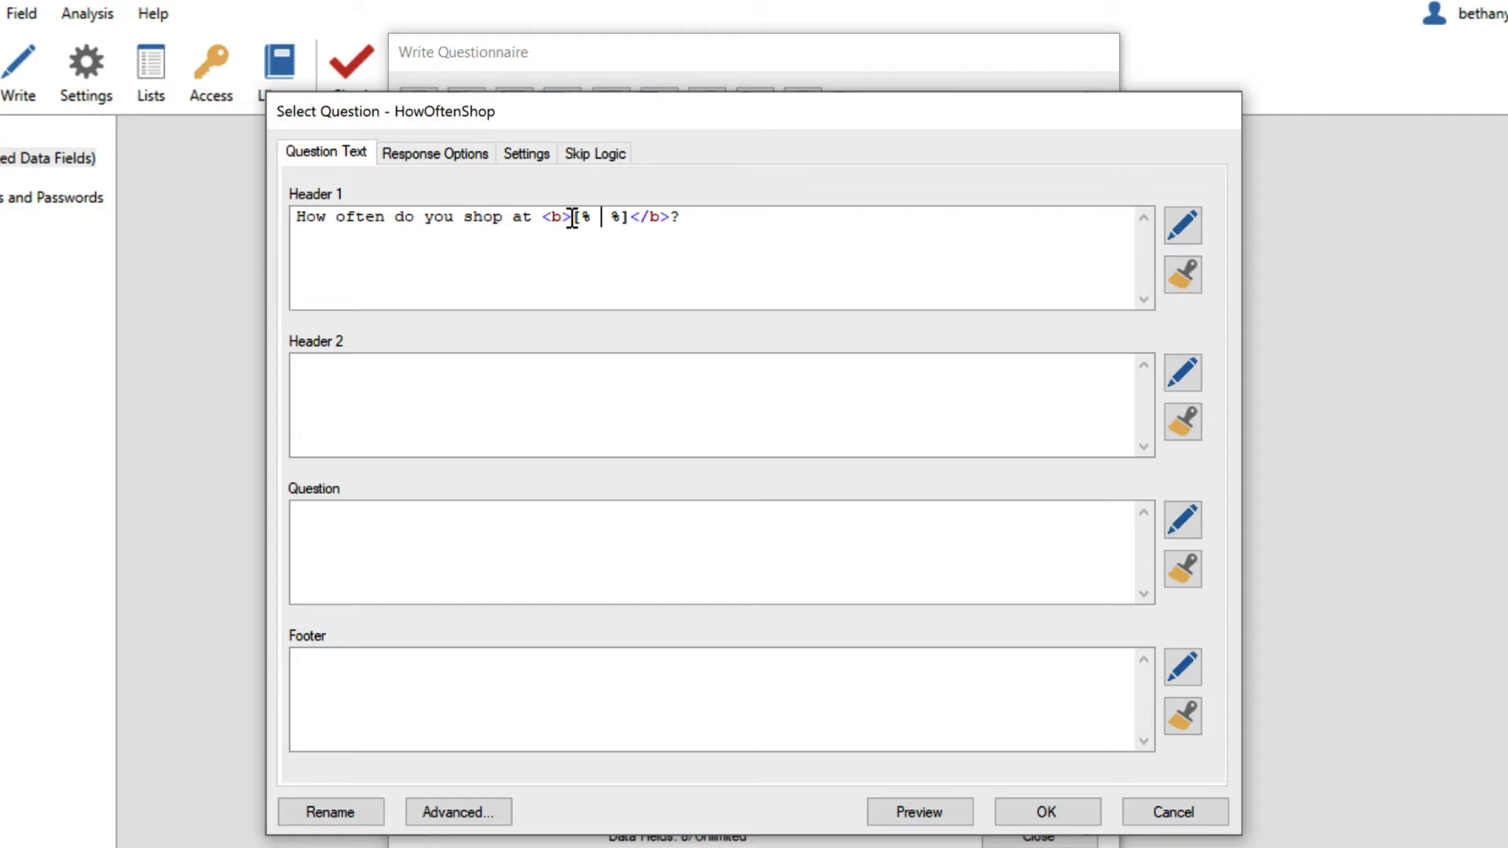
text(LoopL)
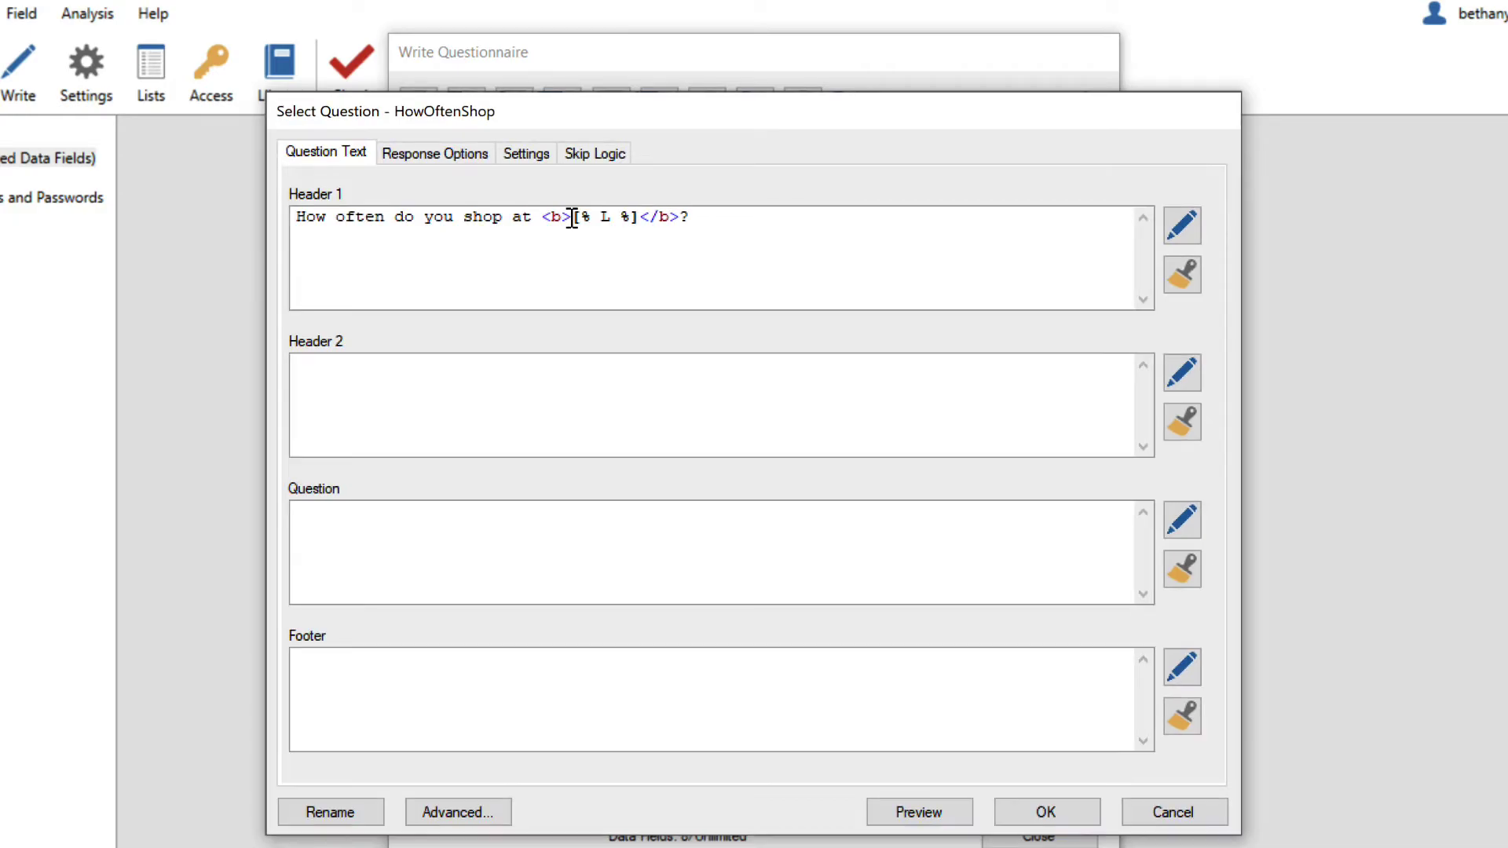
text(abel)
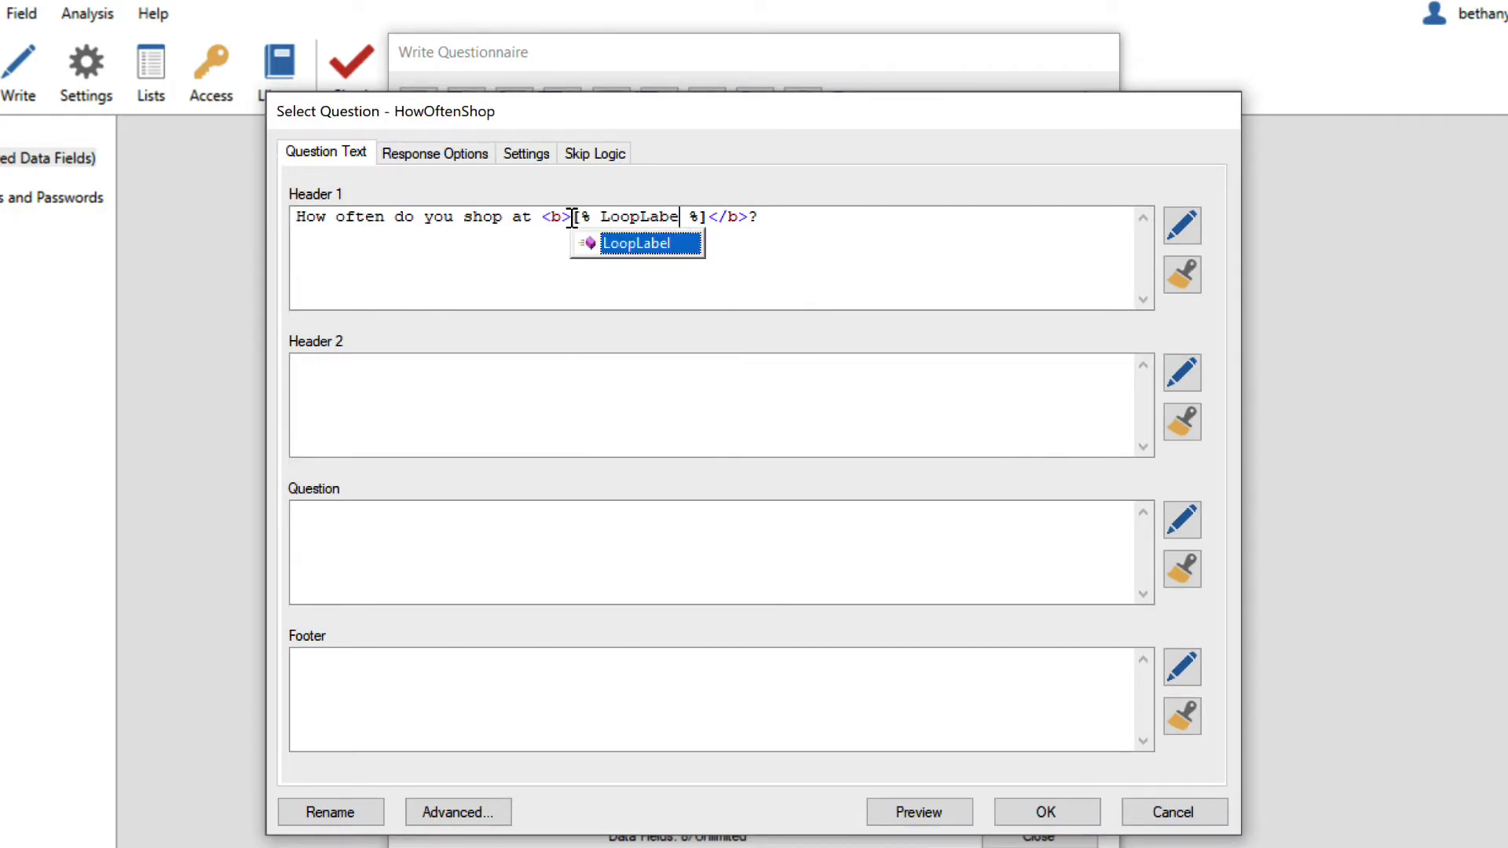
text(())
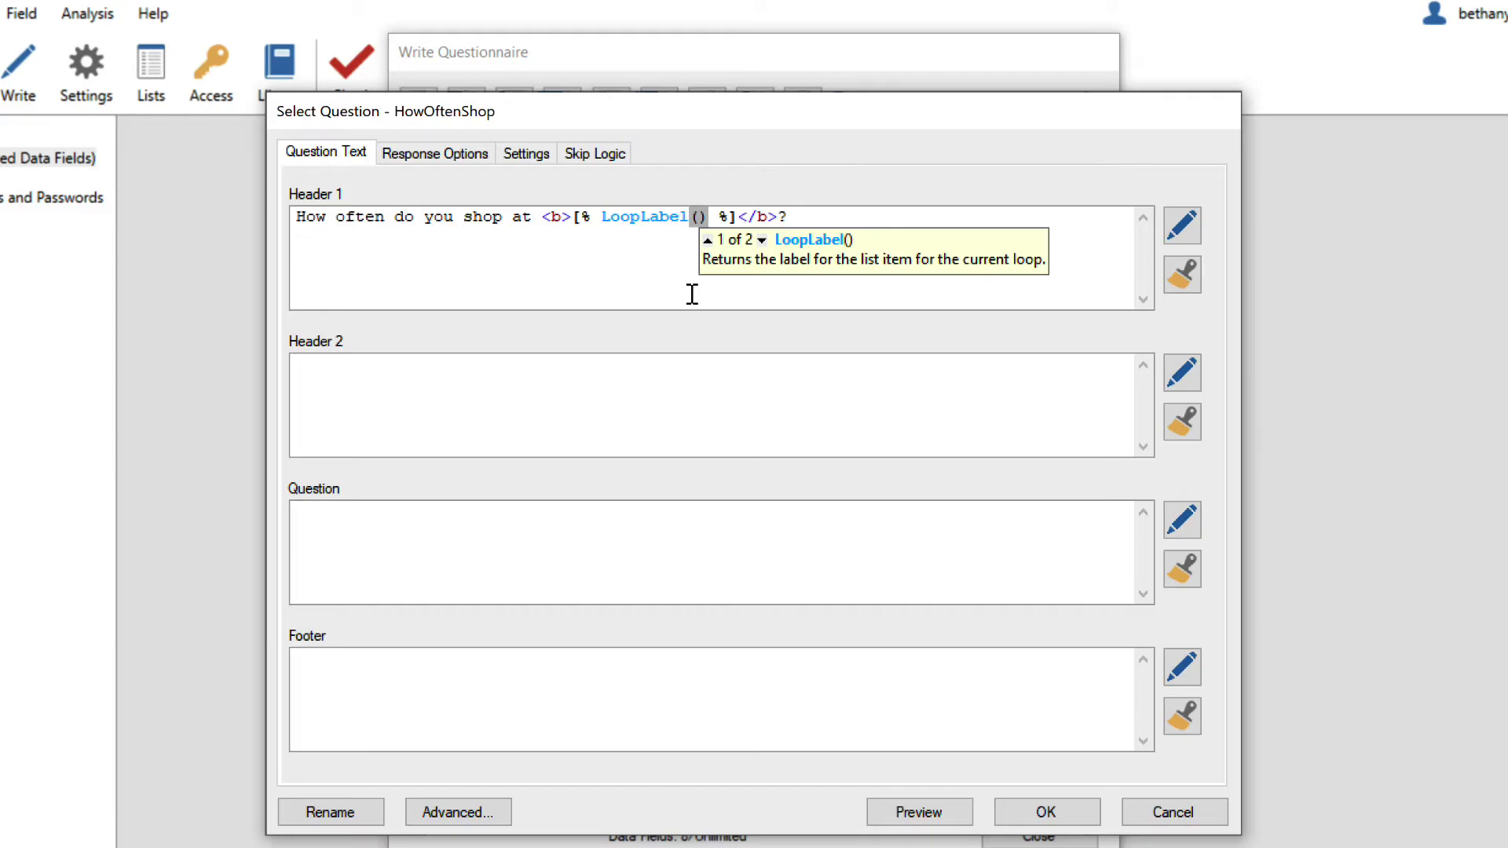
key(End)
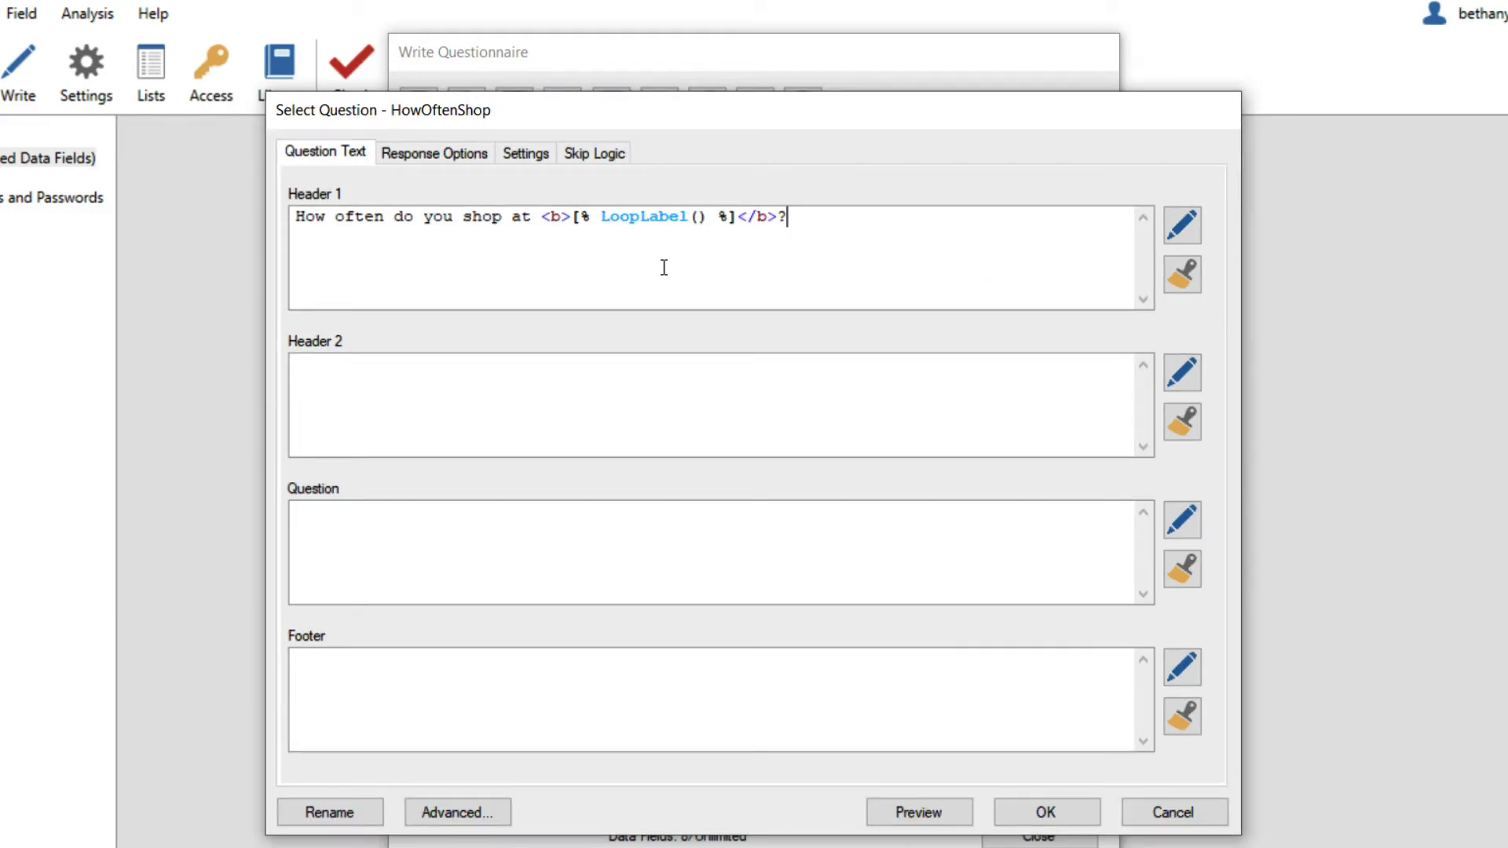
click(1020, 812)
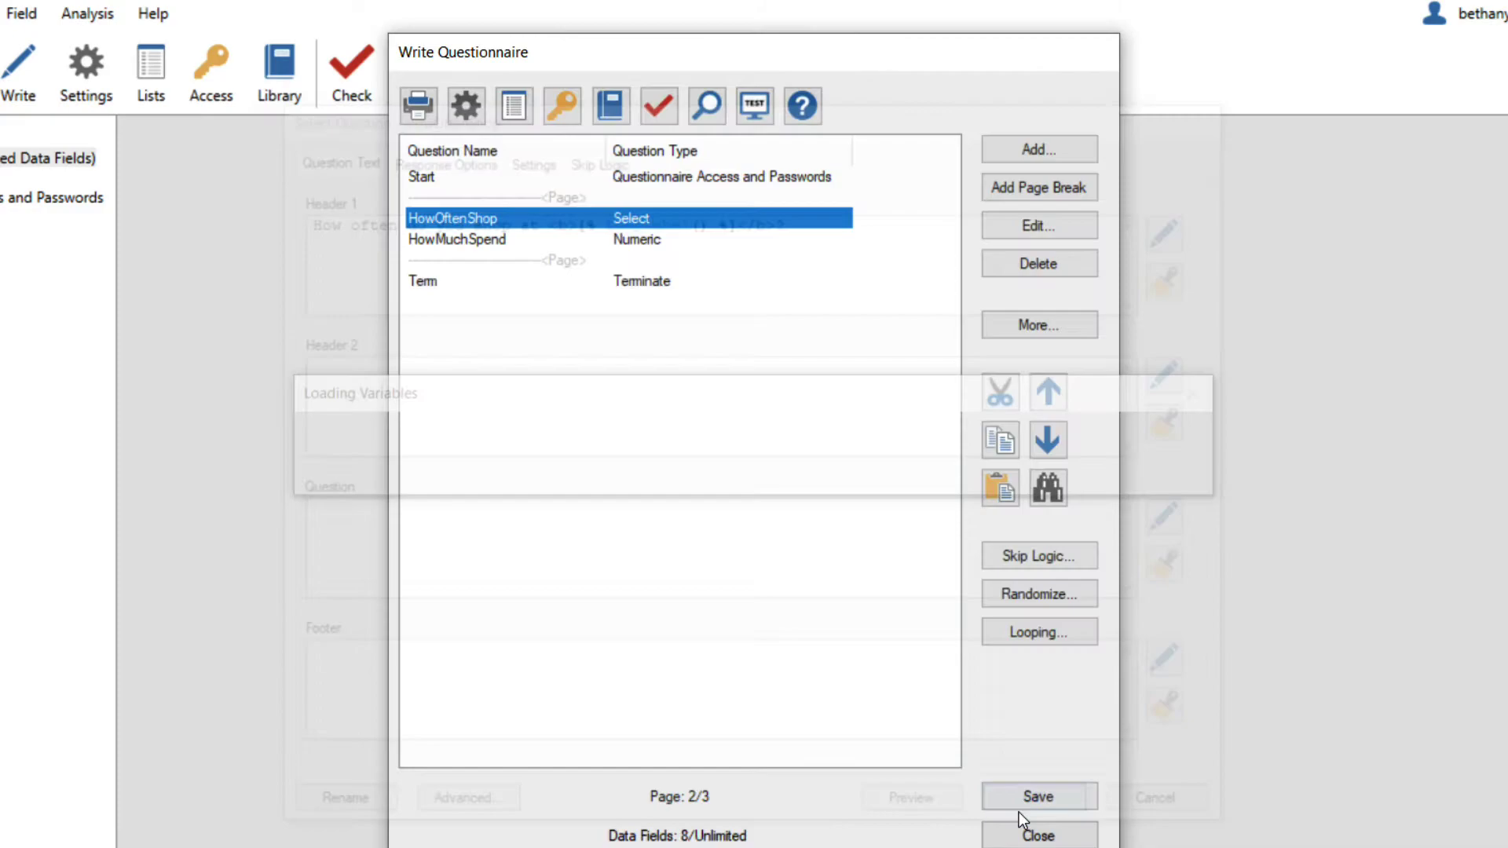
- Launch the survey test in the browser and answer the Macy's page with Weekly and a typical spend of $12
click(749, 101)
click(752, 143)
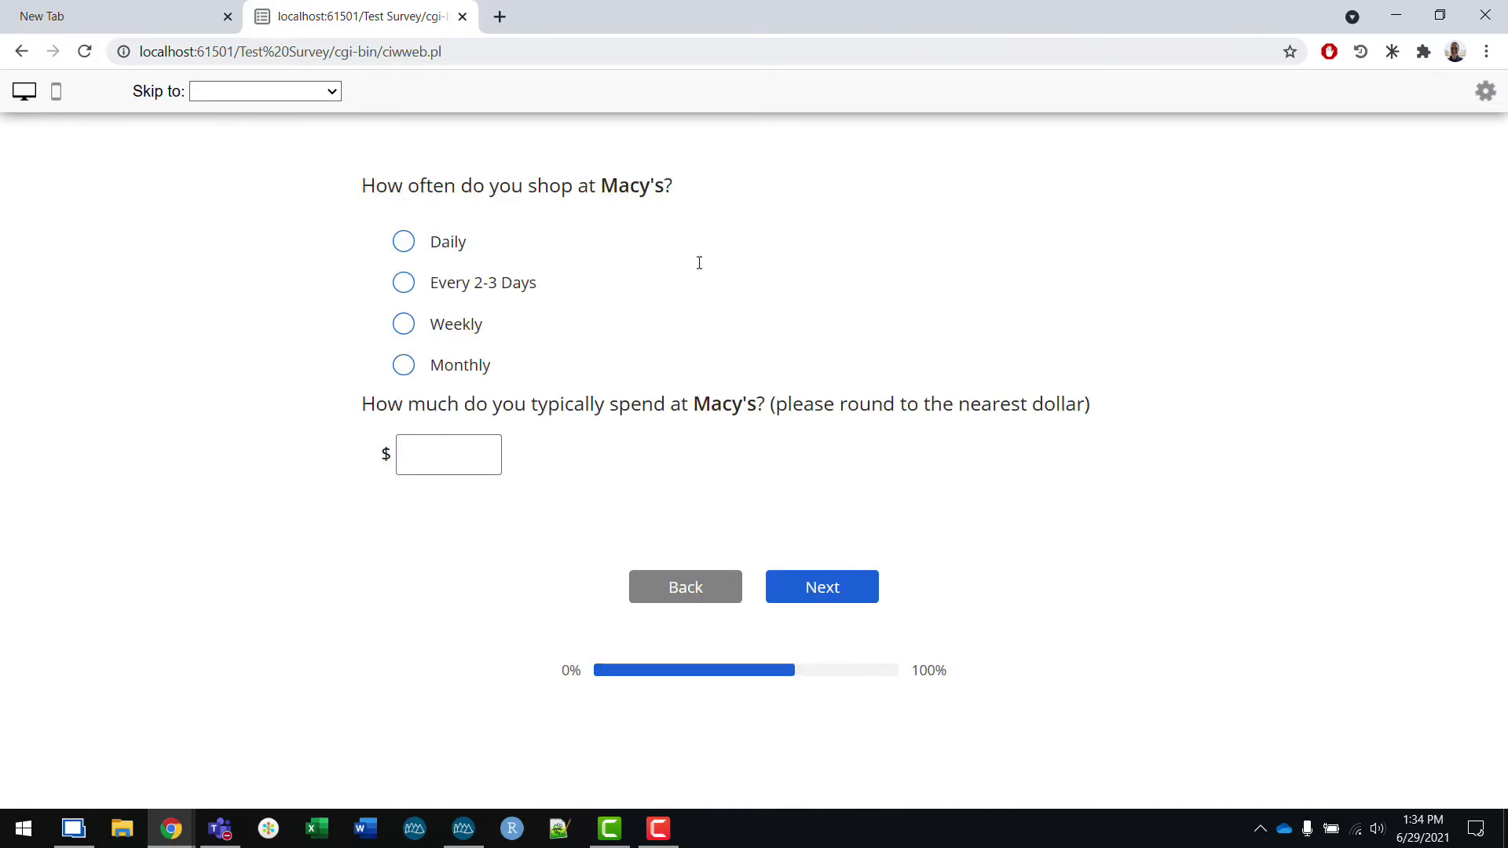
click(492, 329)
click(454, 453)
text(12)
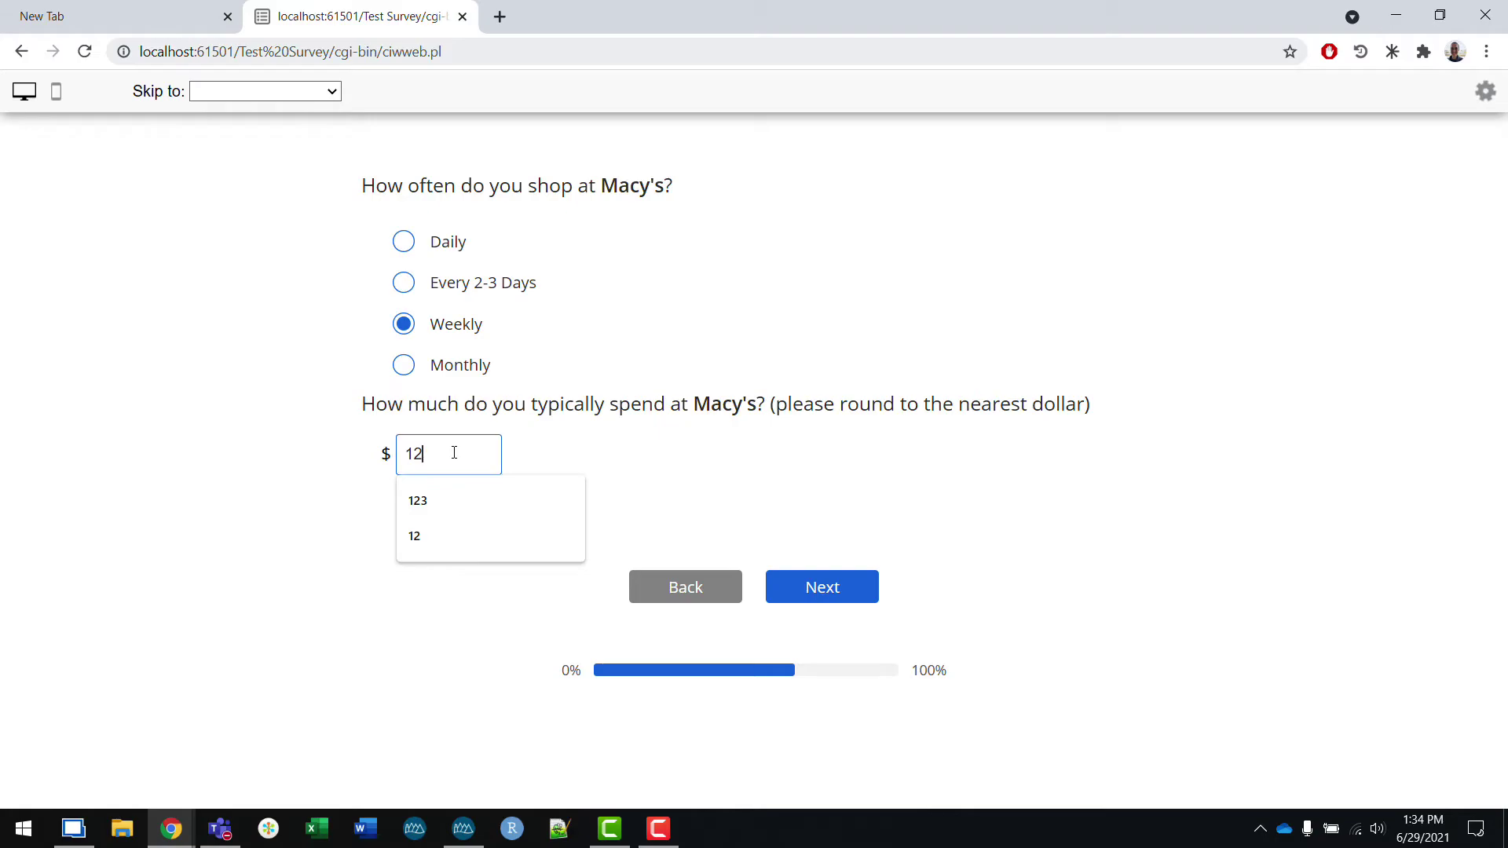
- Submit the Macy's page, then answer the Kohl's page with Every 2-3 Days and a typical spend of $14 and submit it
click(813, 587)
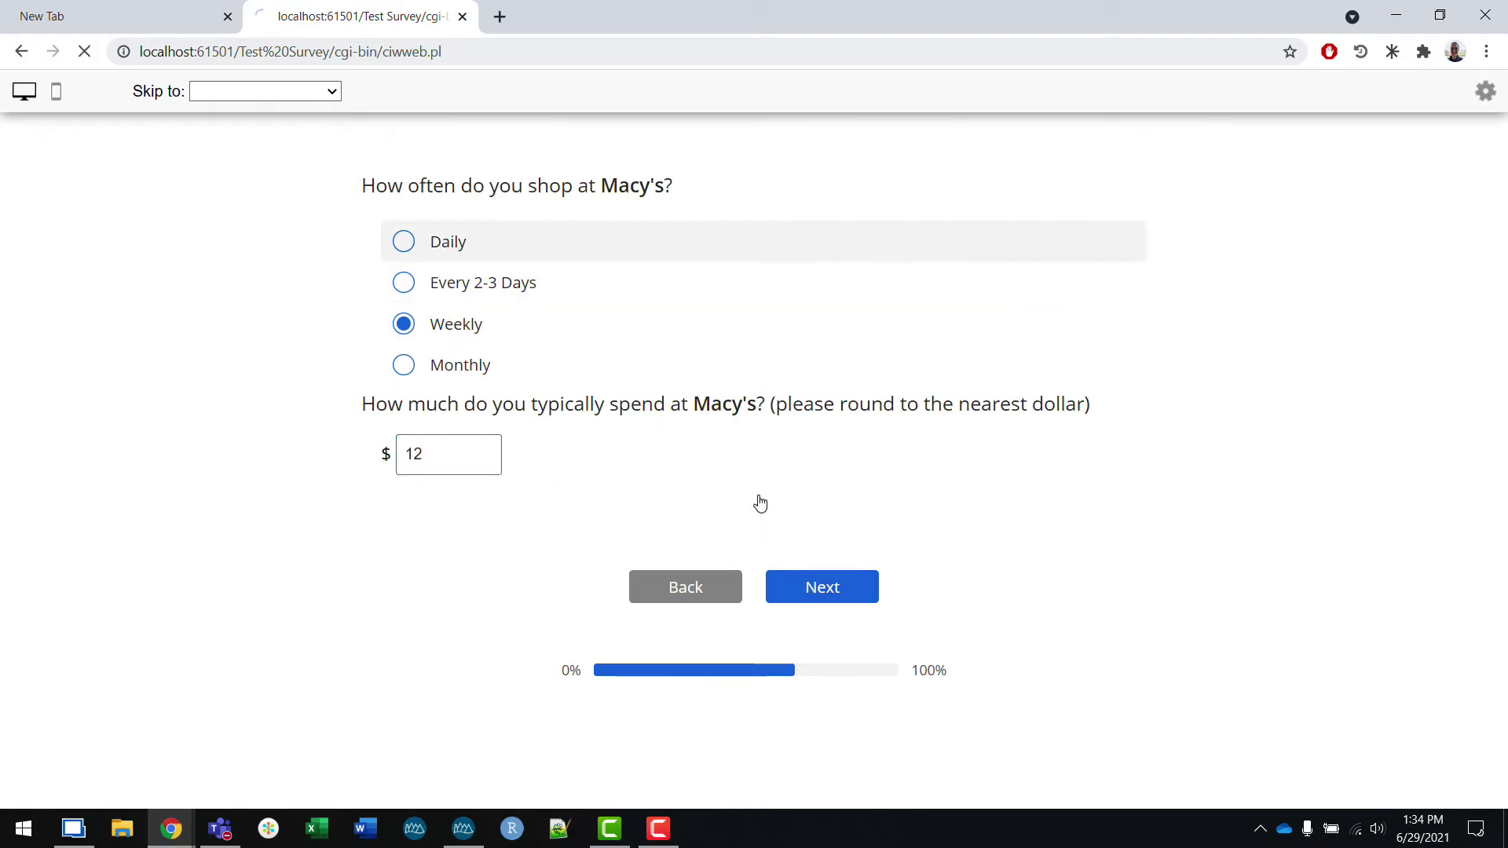
click(490, 281)
click(434, 456)
text(14)
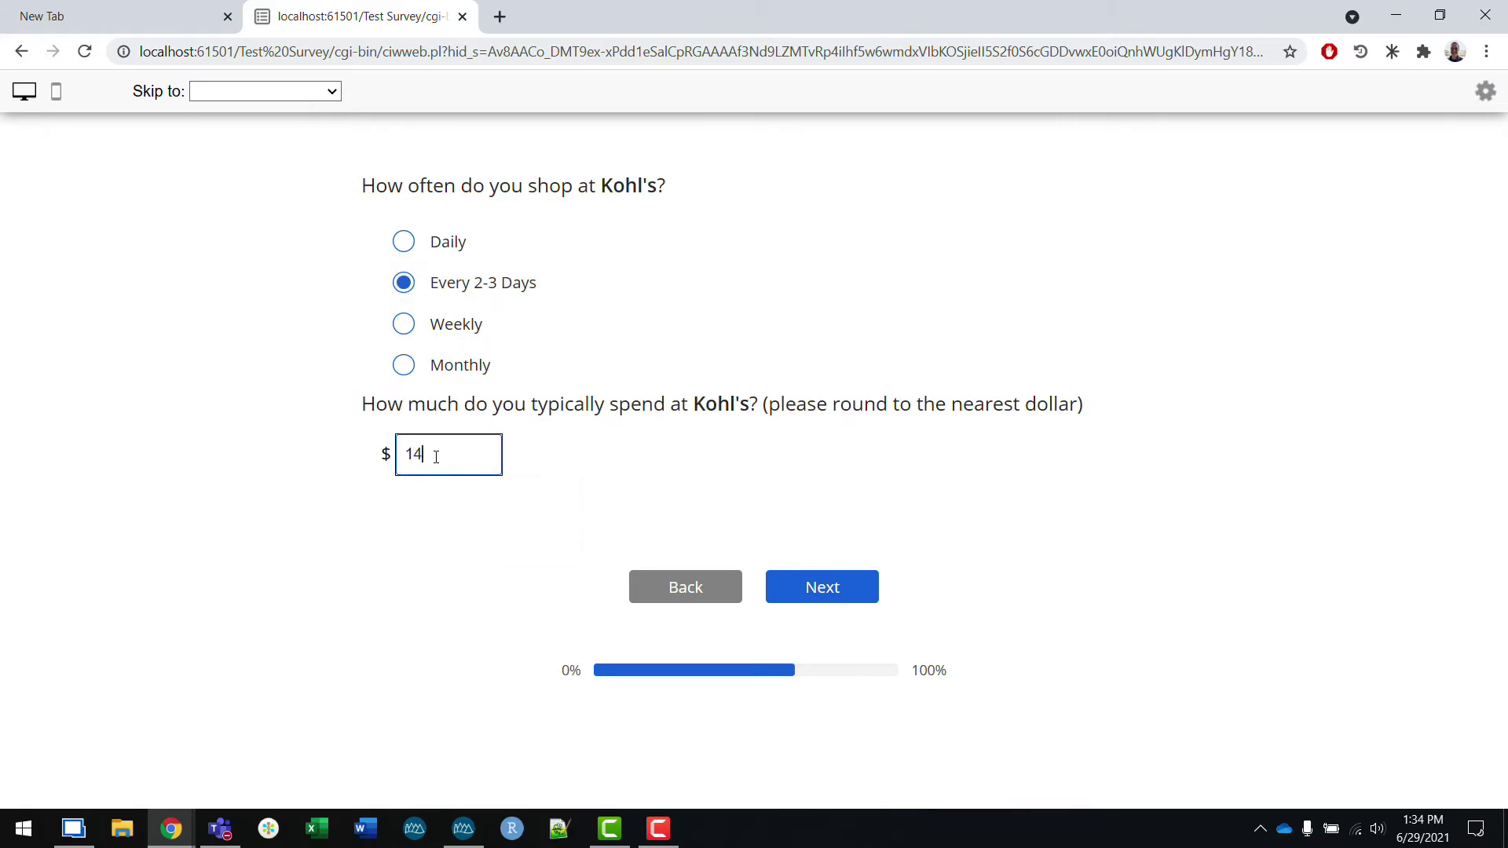
click(802, 588)
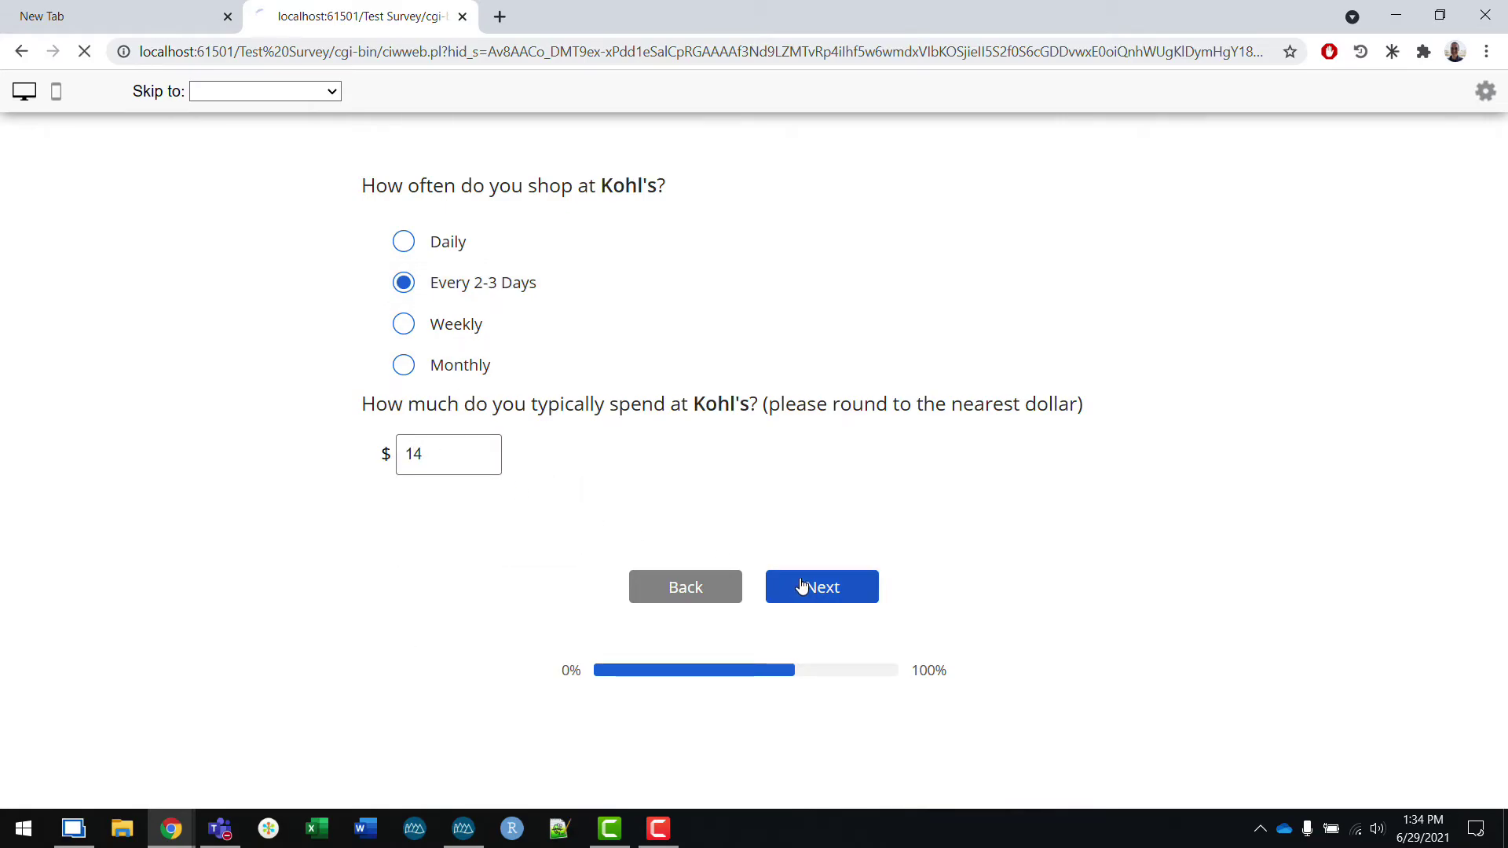
- Answer the Nordstrom page with Weekly and a typical spend of $23 and continue the survey
click(436, 329)
click(467, 468)
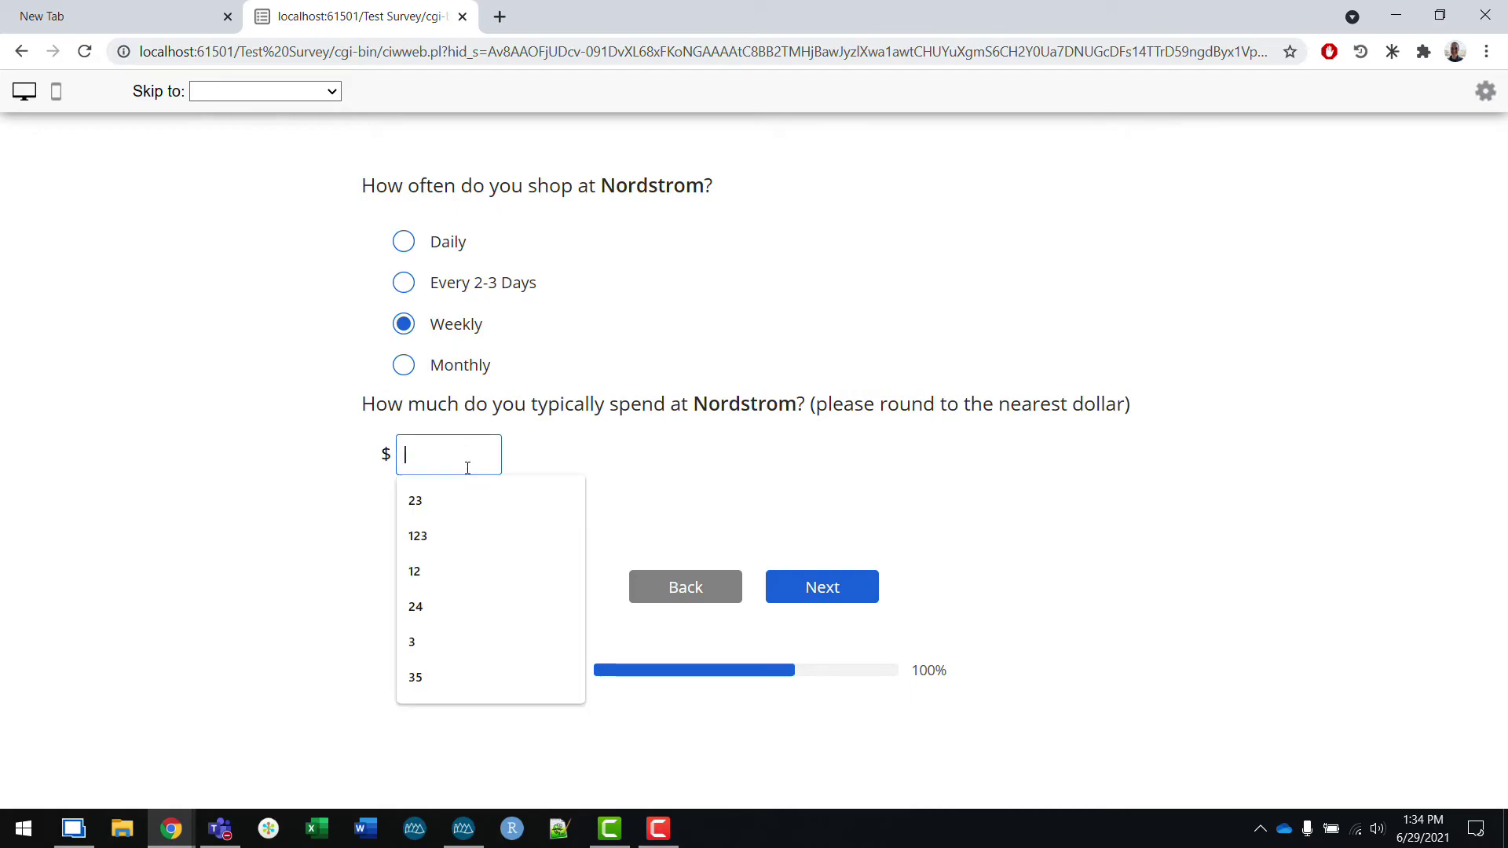
click(465, 503)
key(Return)
- Answer the JCPenny page with Monthly and a typical spend of $42 and complete the survey
click(480, 376)
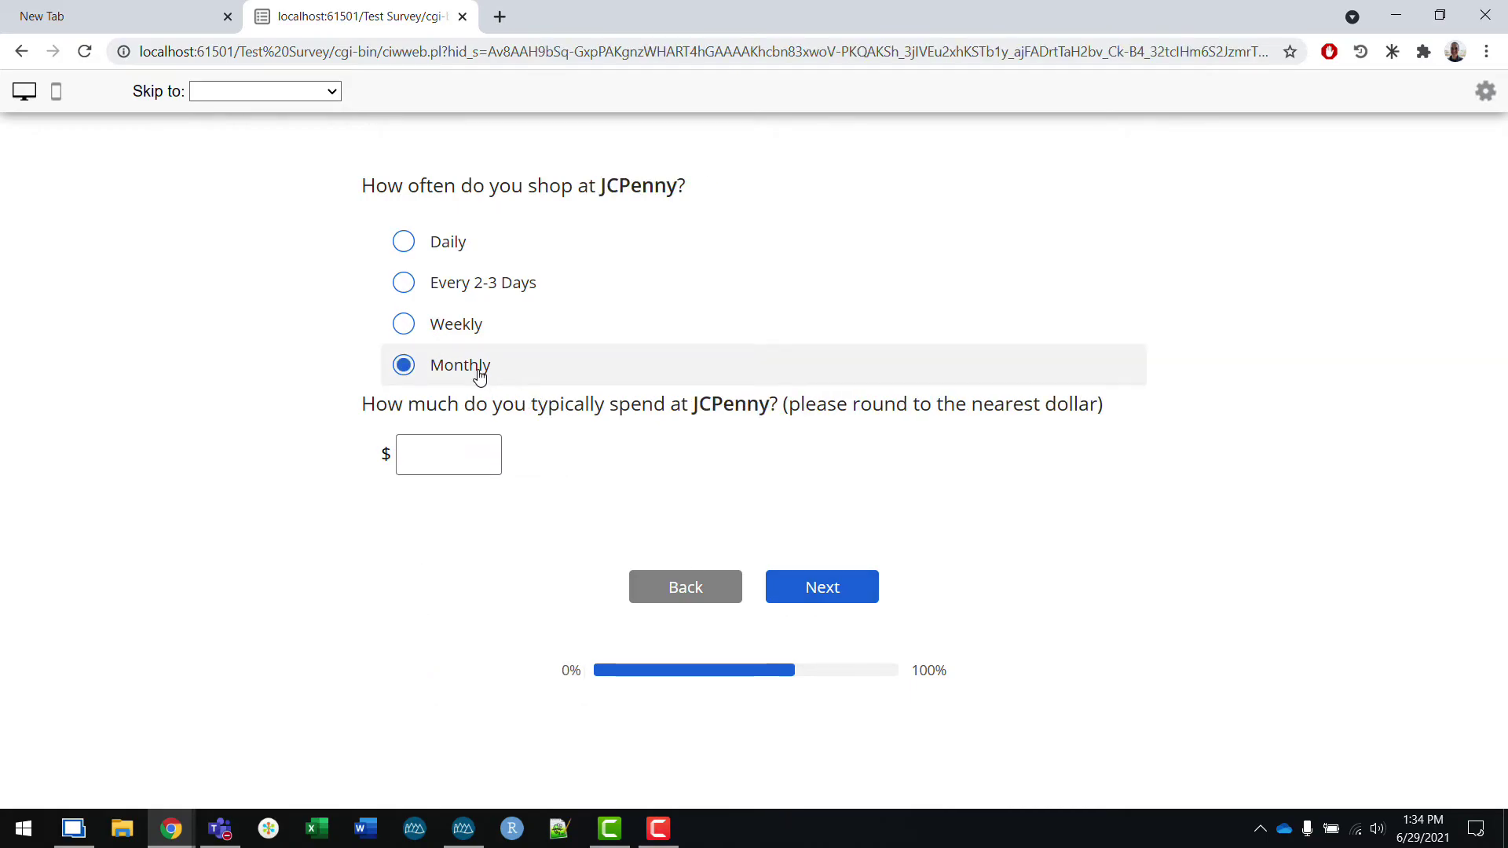
click(466, 468)
text(42)
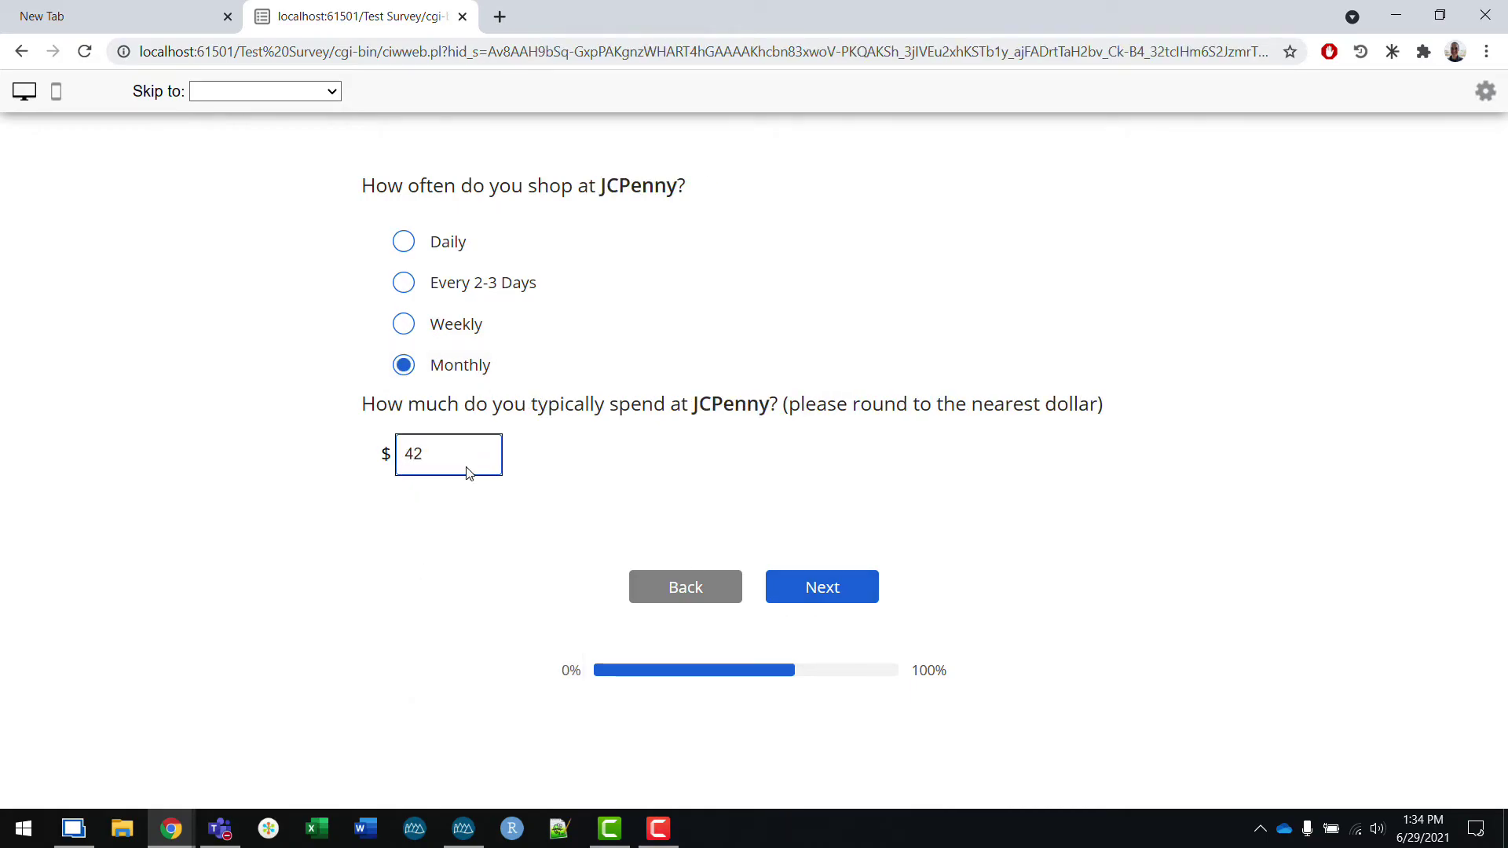
click(801, 594)
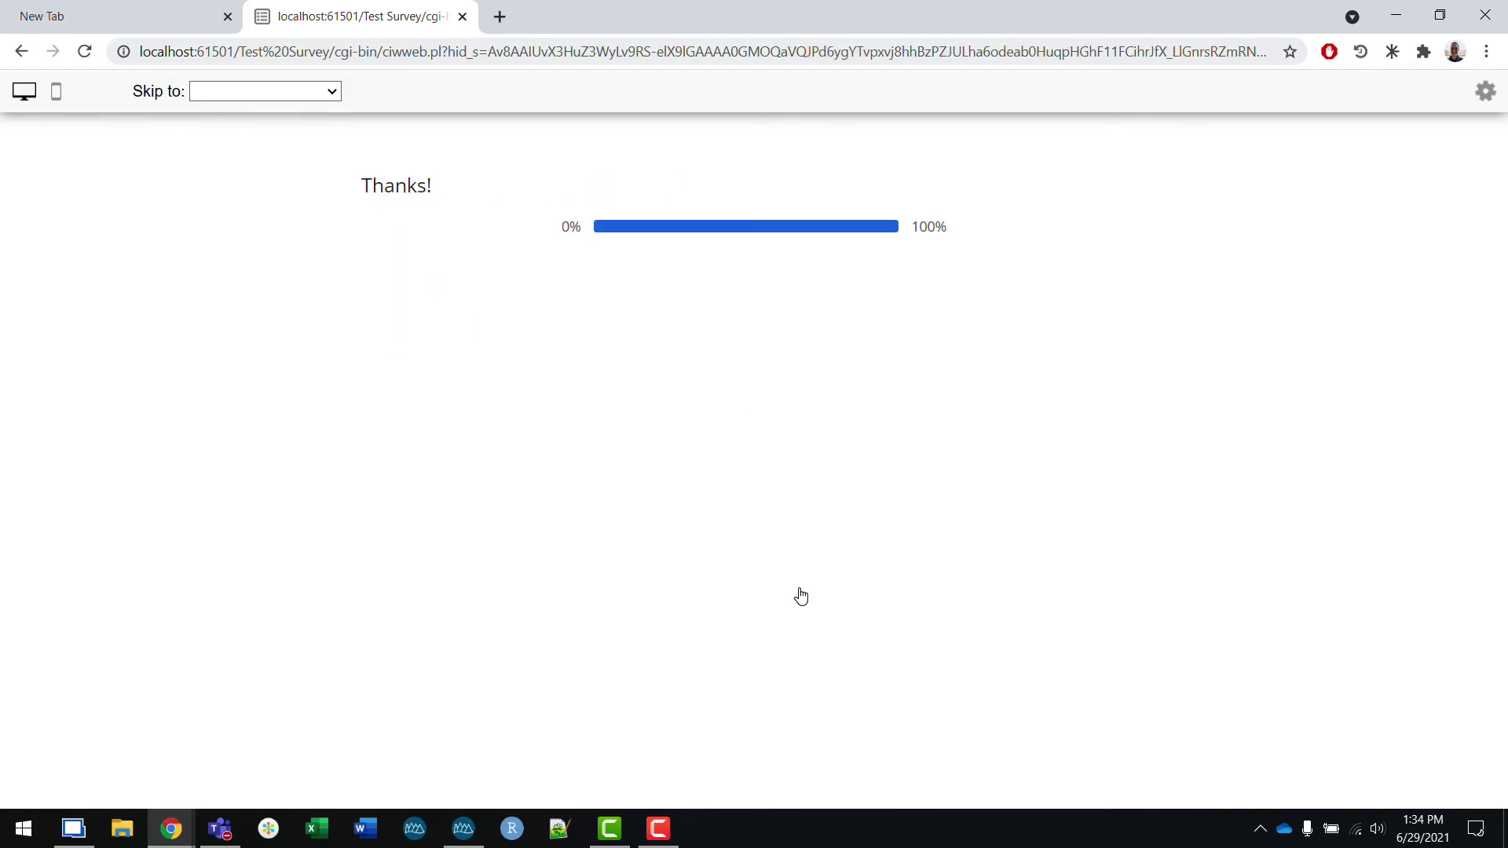
- Switch to Lighthouse Studio and launch the Admin Module for the test survey
click(462, 831)
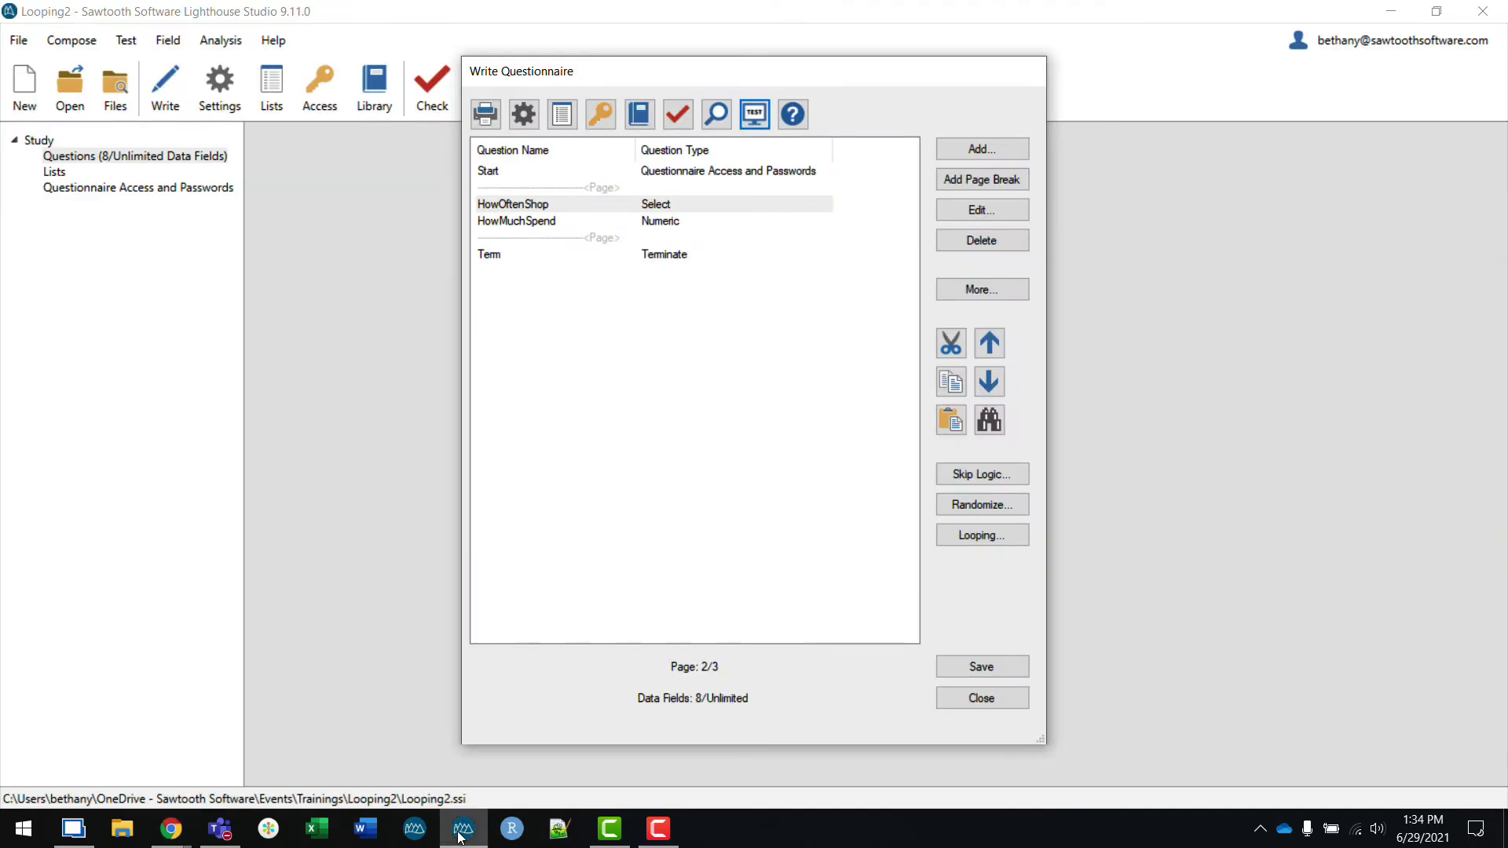
click(756, 115)
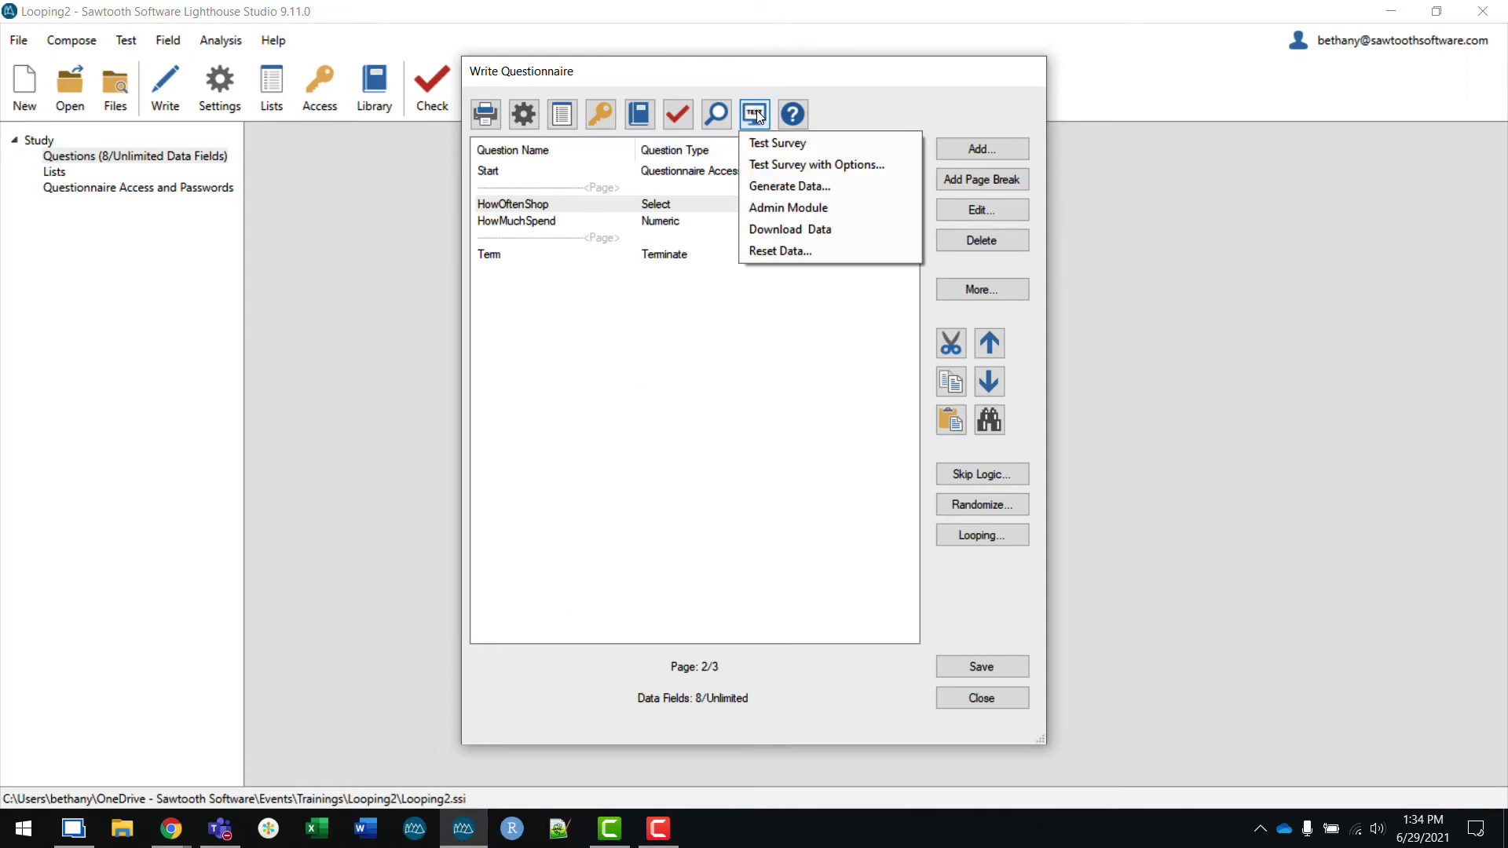
click(774, 201)
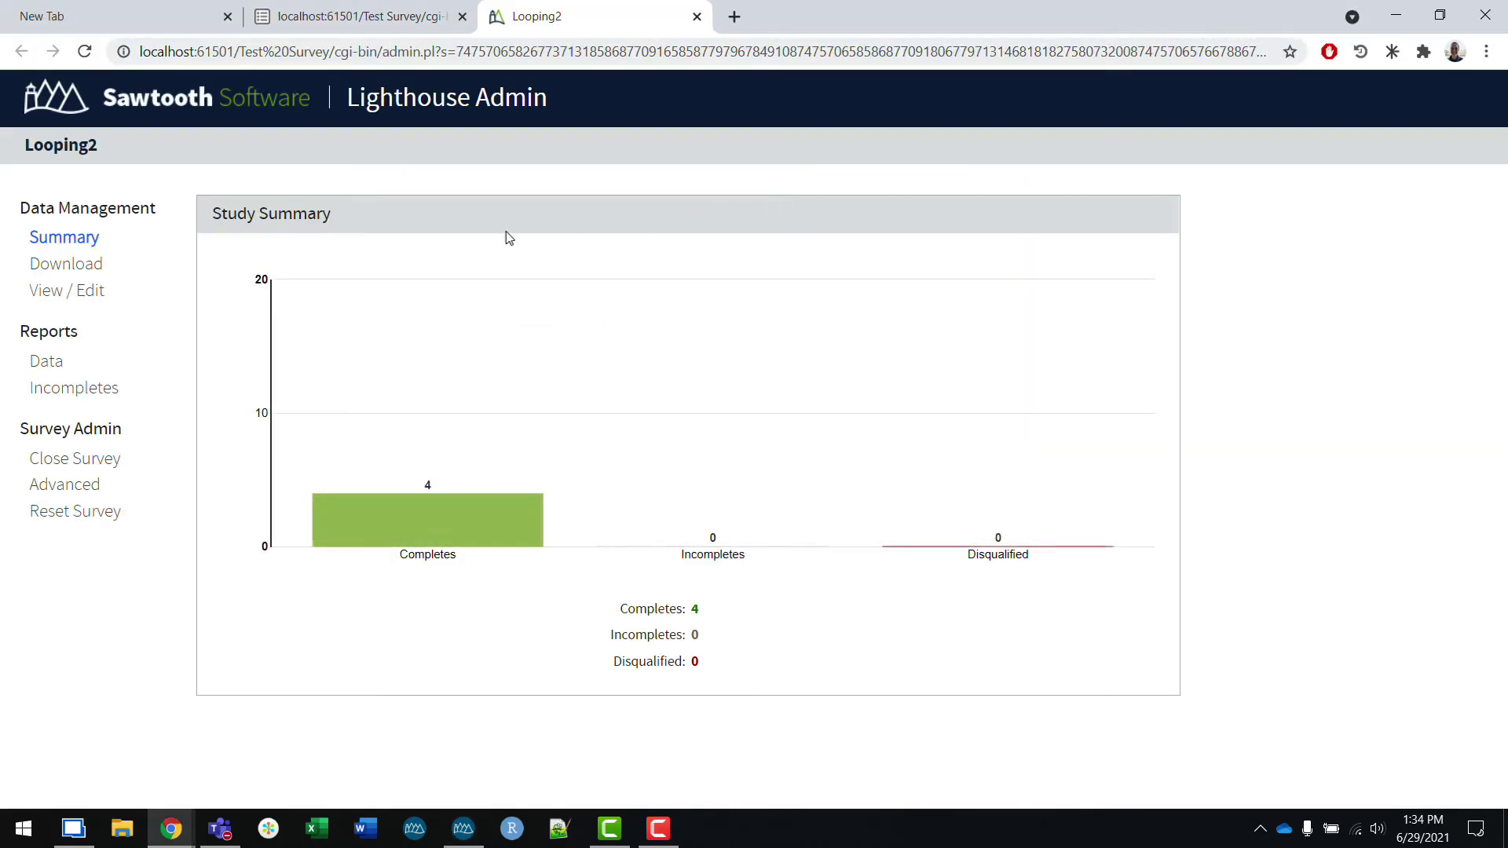
- View individual data record 4 and examine how the looped question responses are stored for each store
click(76, 291)
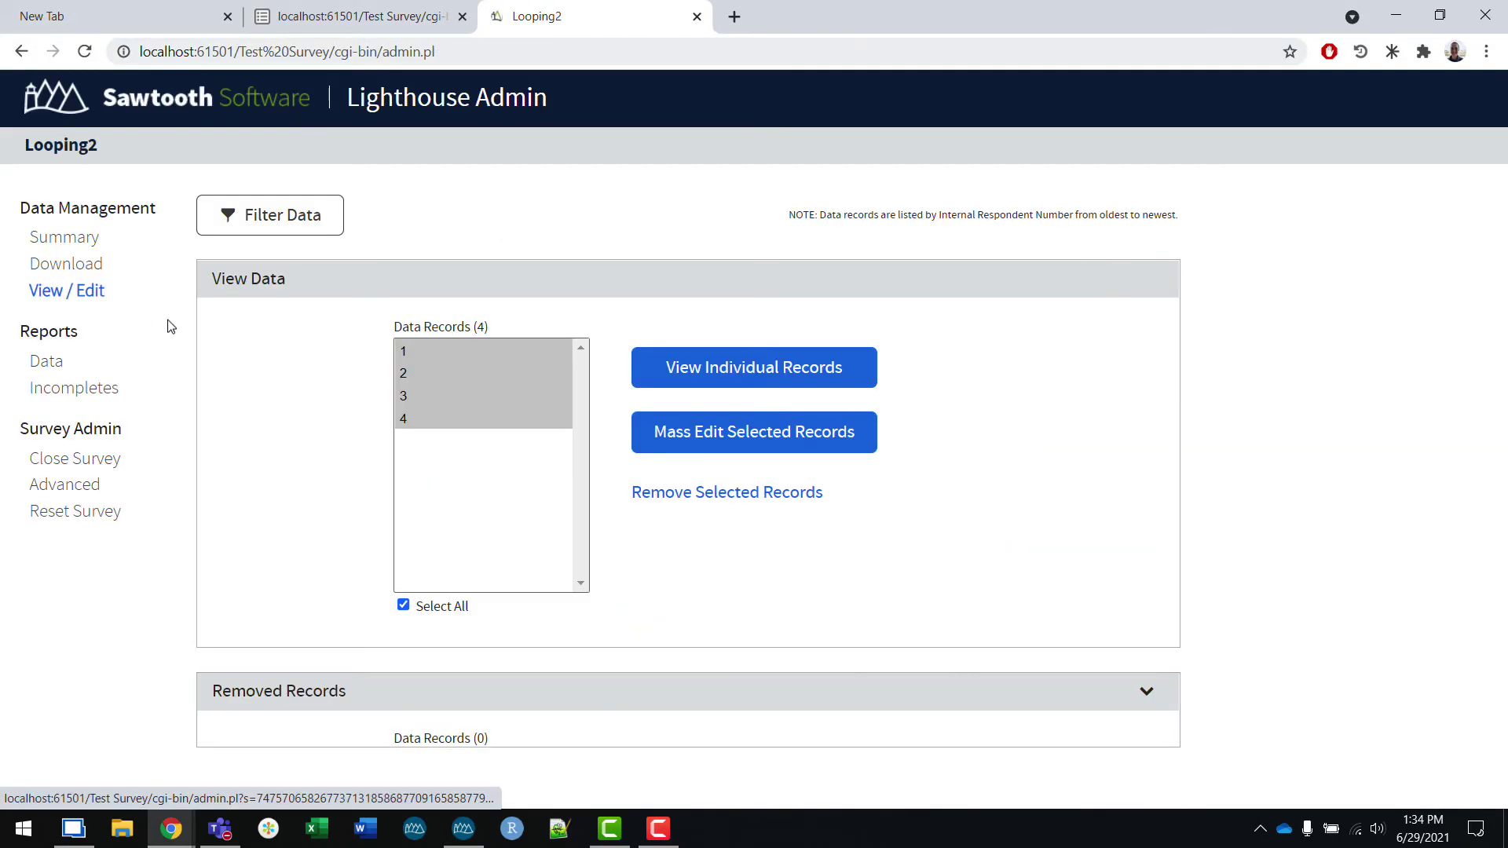
click(420, 418)
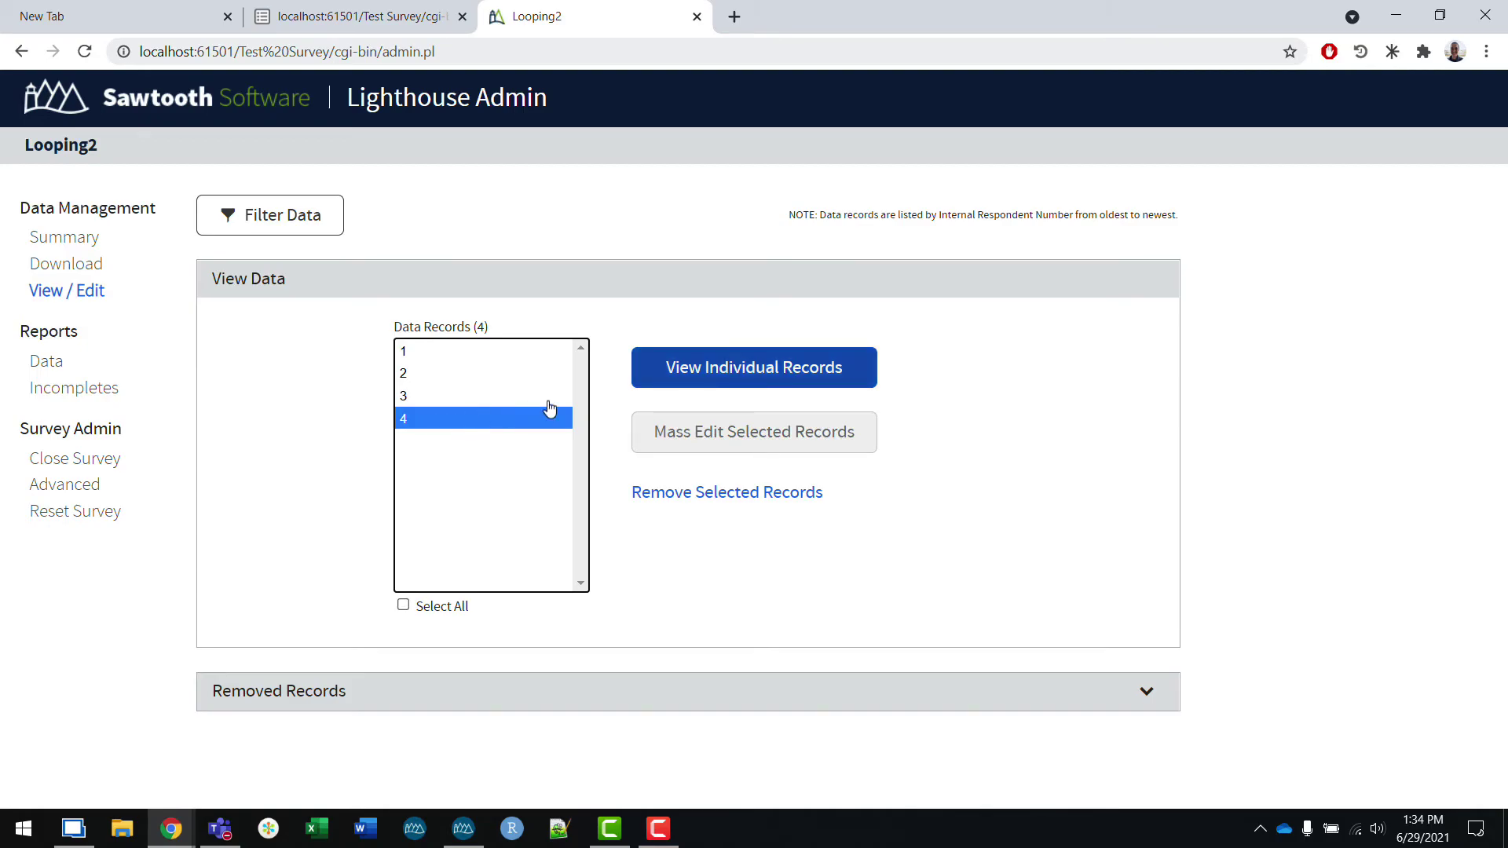
click(760, 377)
scroll(811, 486, down, 4)
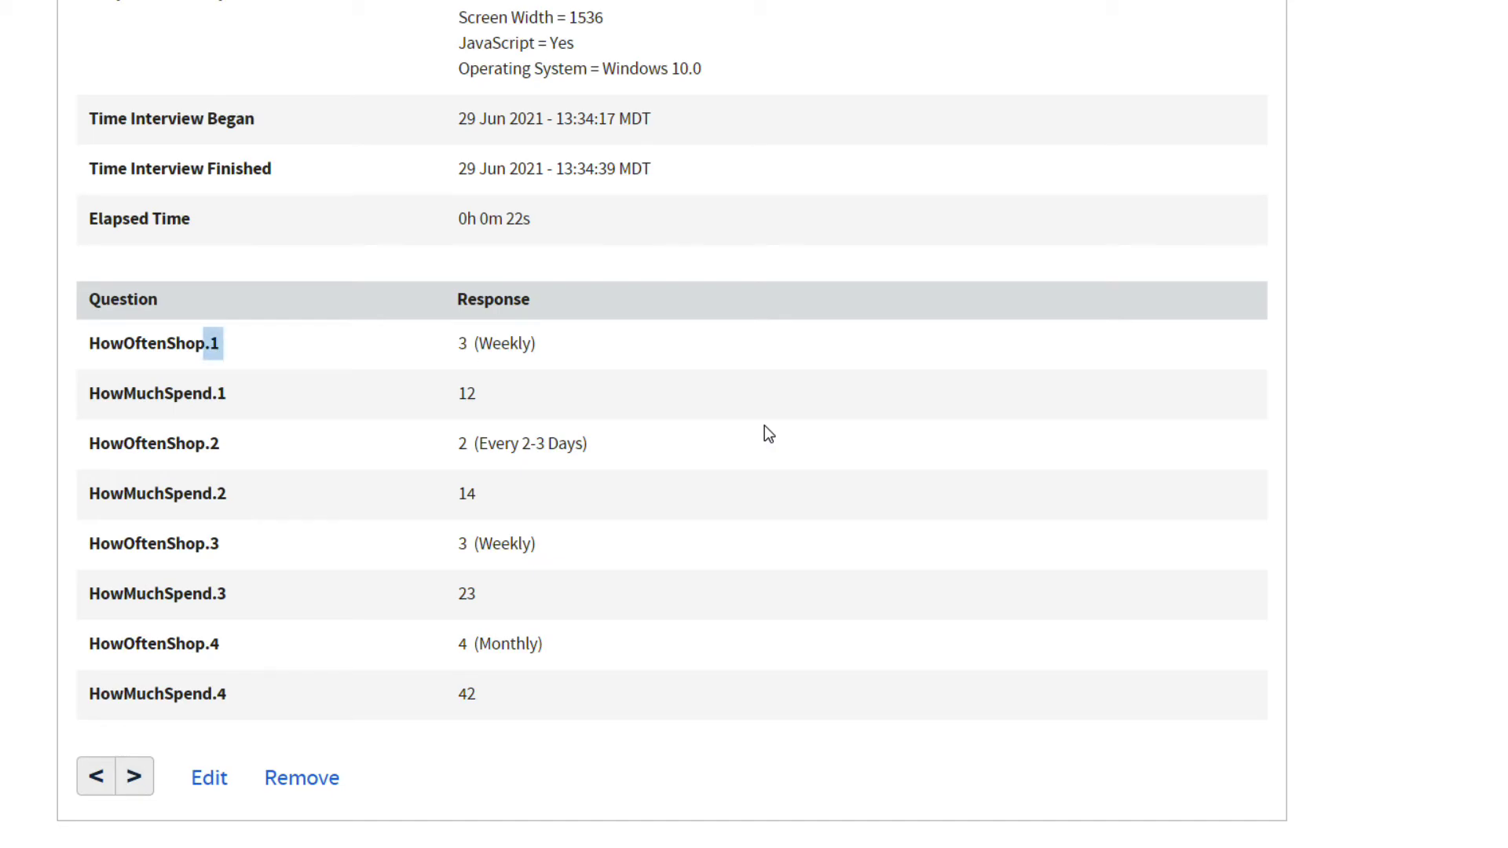
click(765, 426)
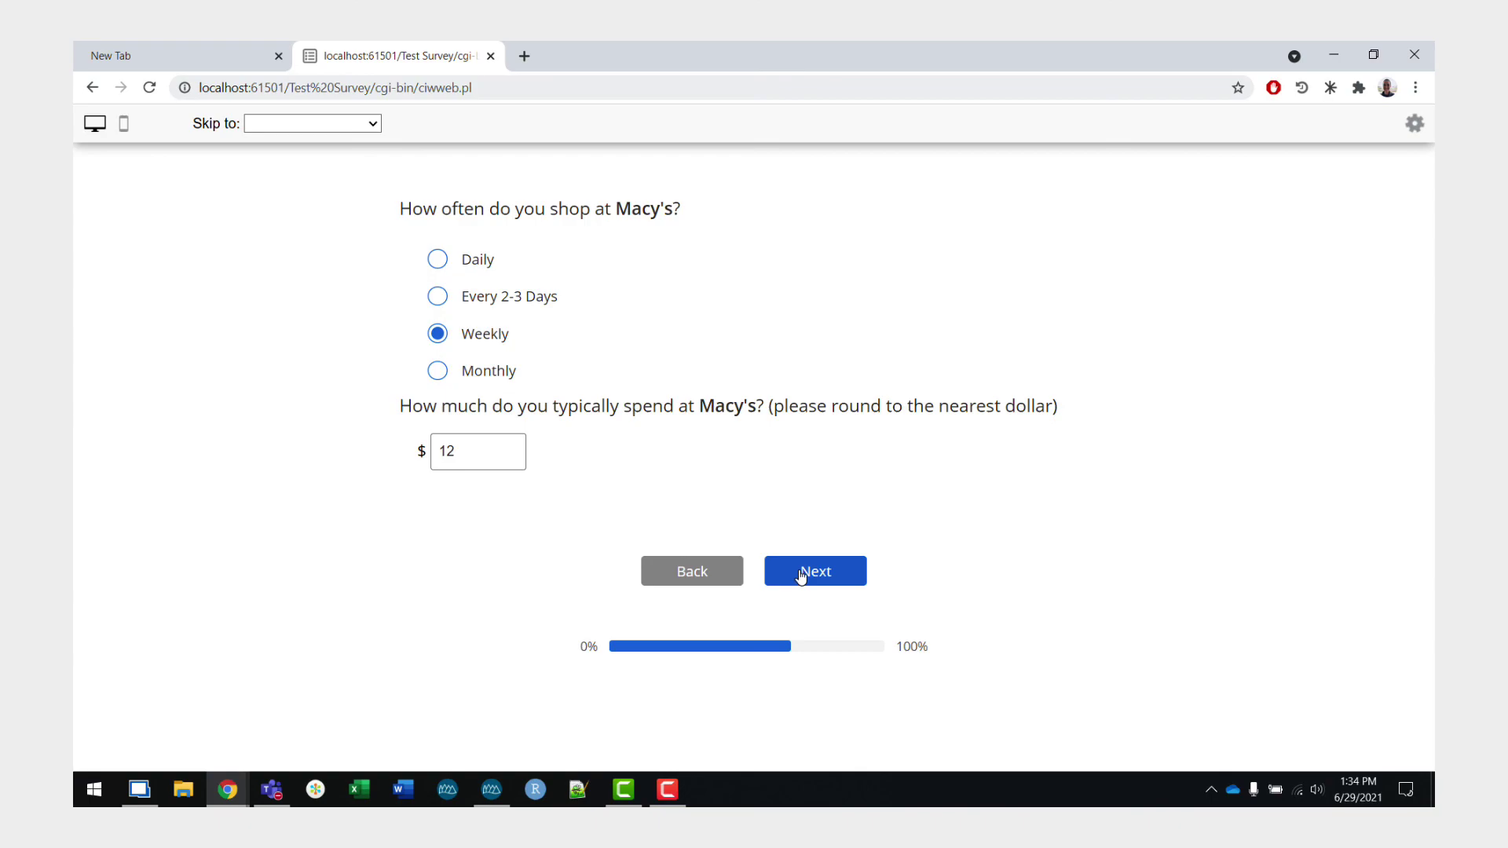
click(519, 296)
click(467, 454)
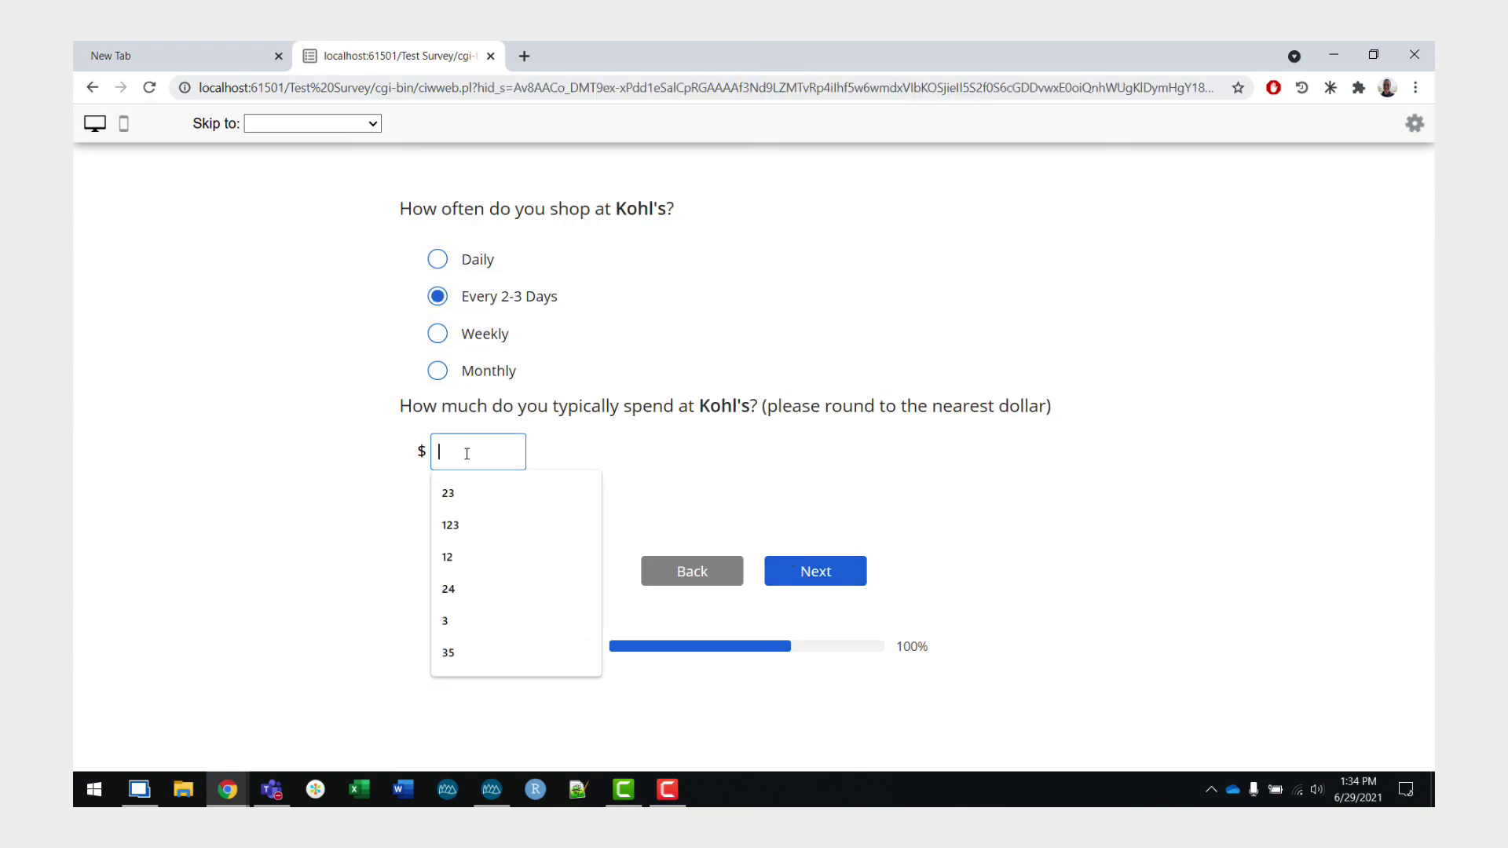
text(14)
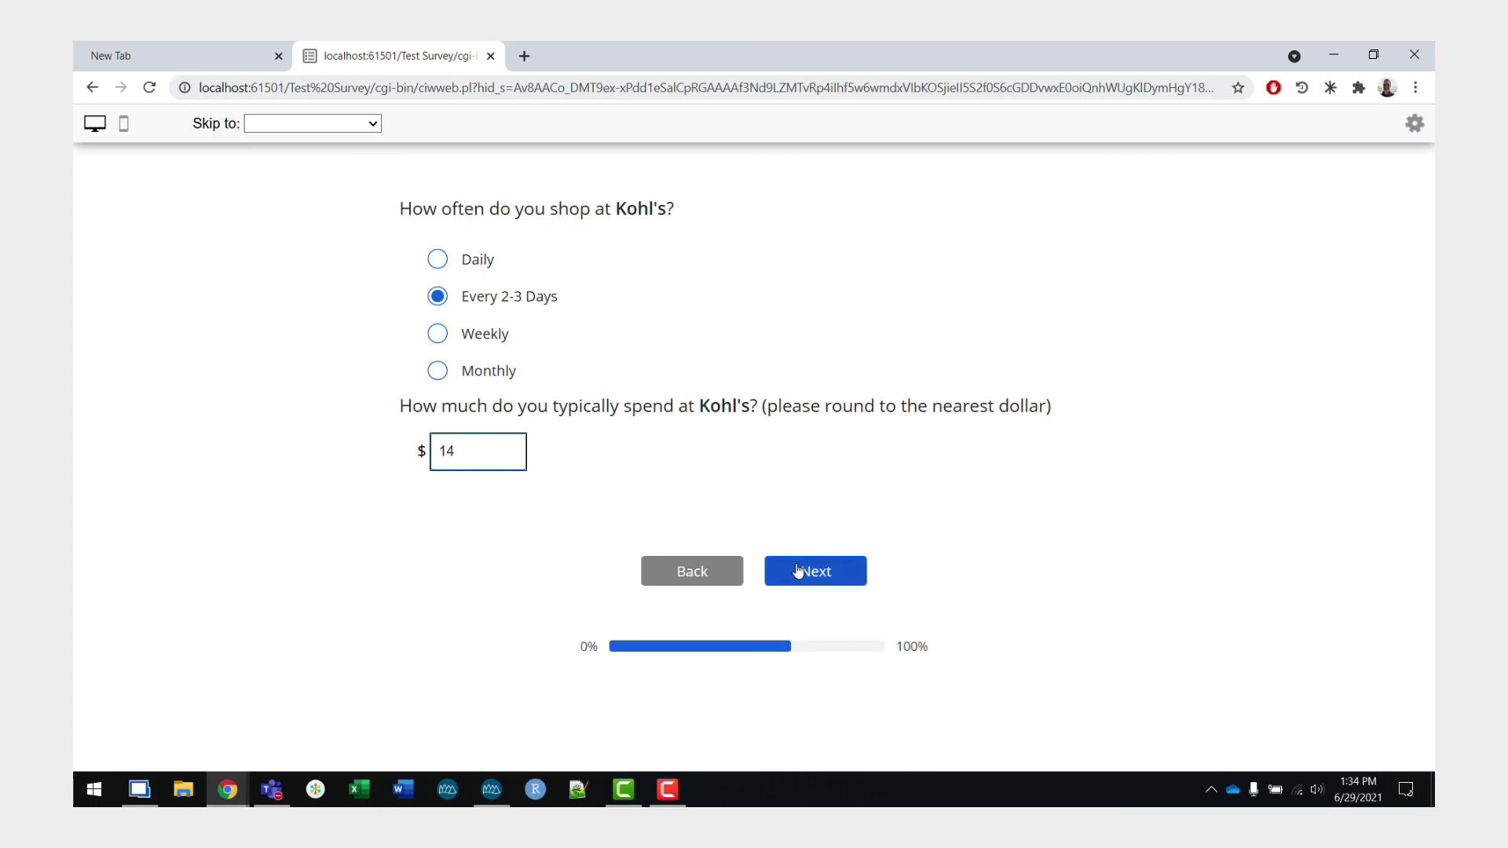